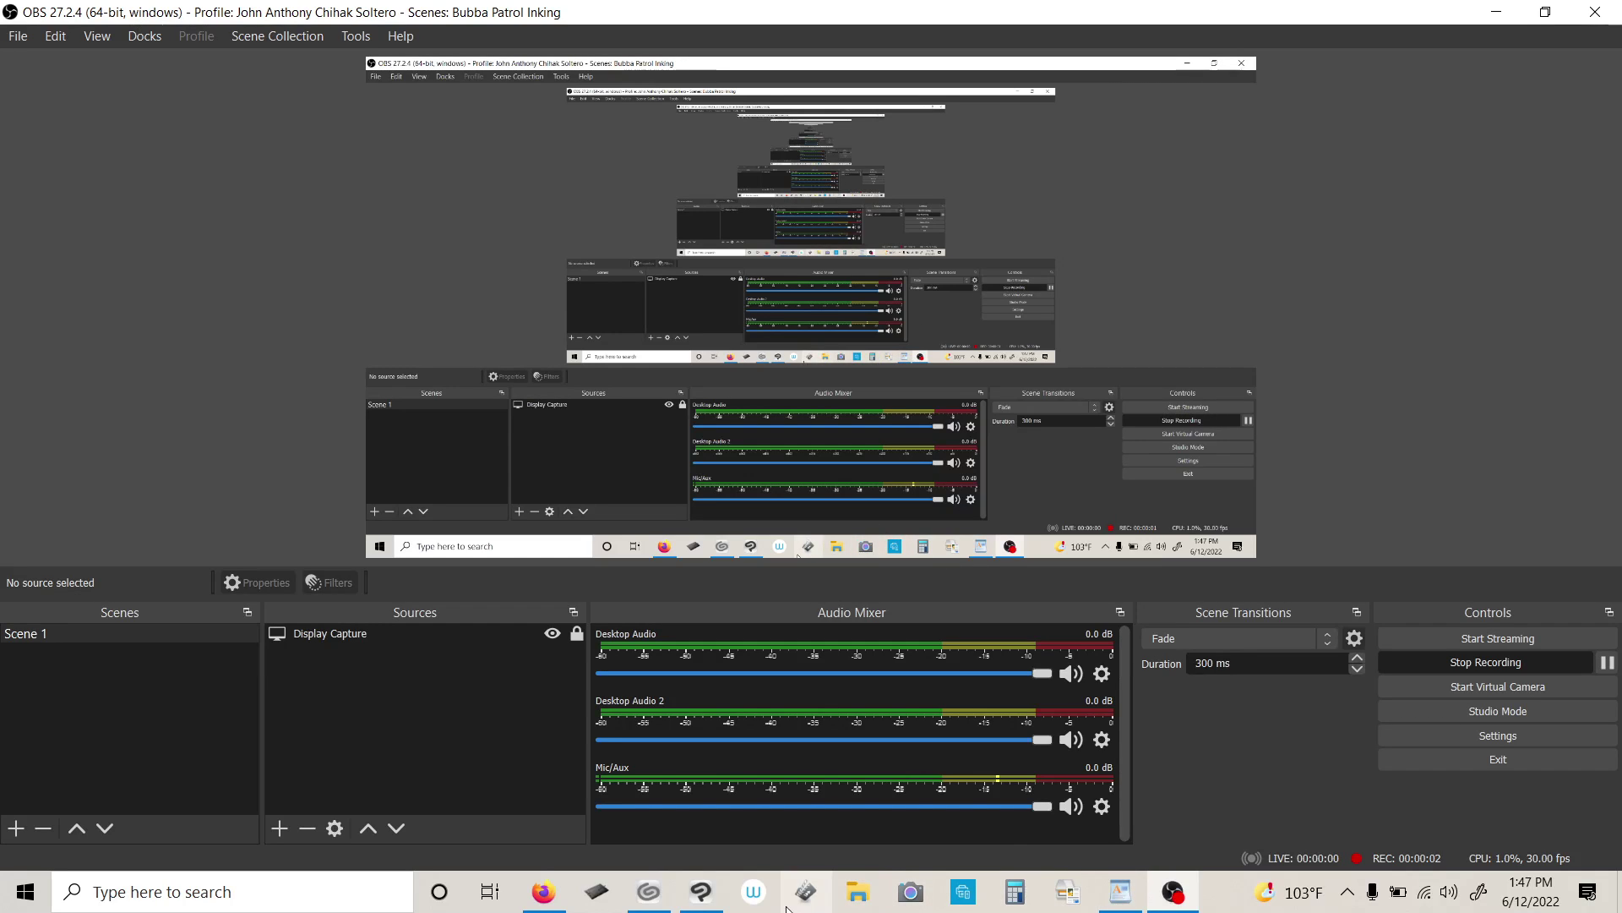
# - Switch from OBS to the blank Clip Studio Paint canvas using the taskbar
pyautogui.click(702, 891)
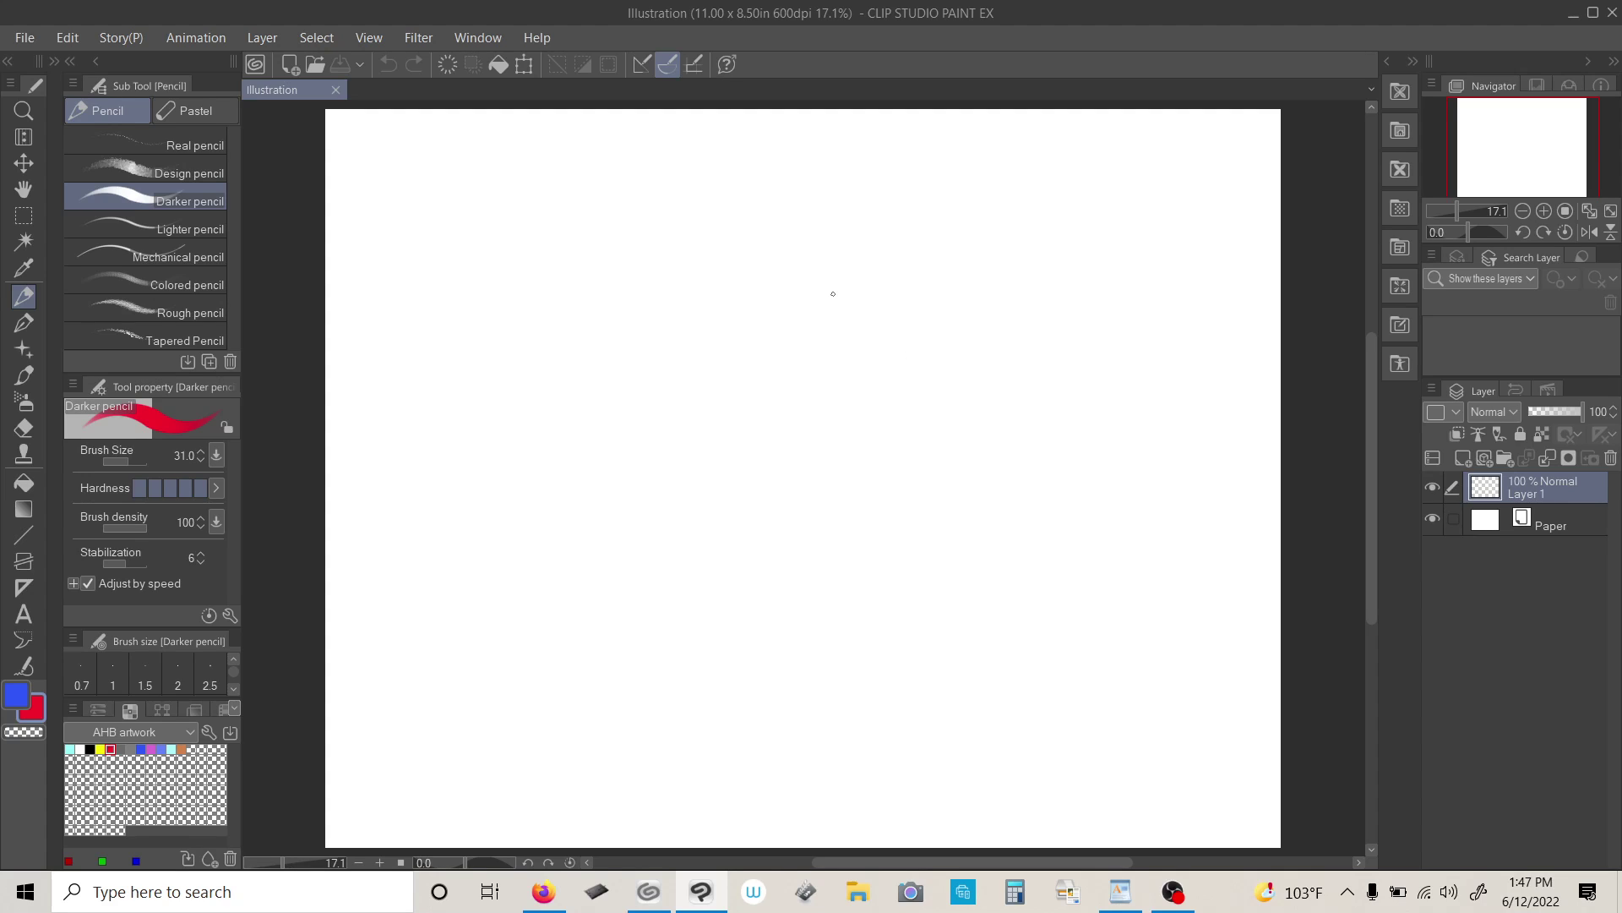
# - Draw the red upper and lower eyelid curves with the inner corner crease
pyautogui.moveTo(885, 332); pyautogui.dragTo(611, 229)
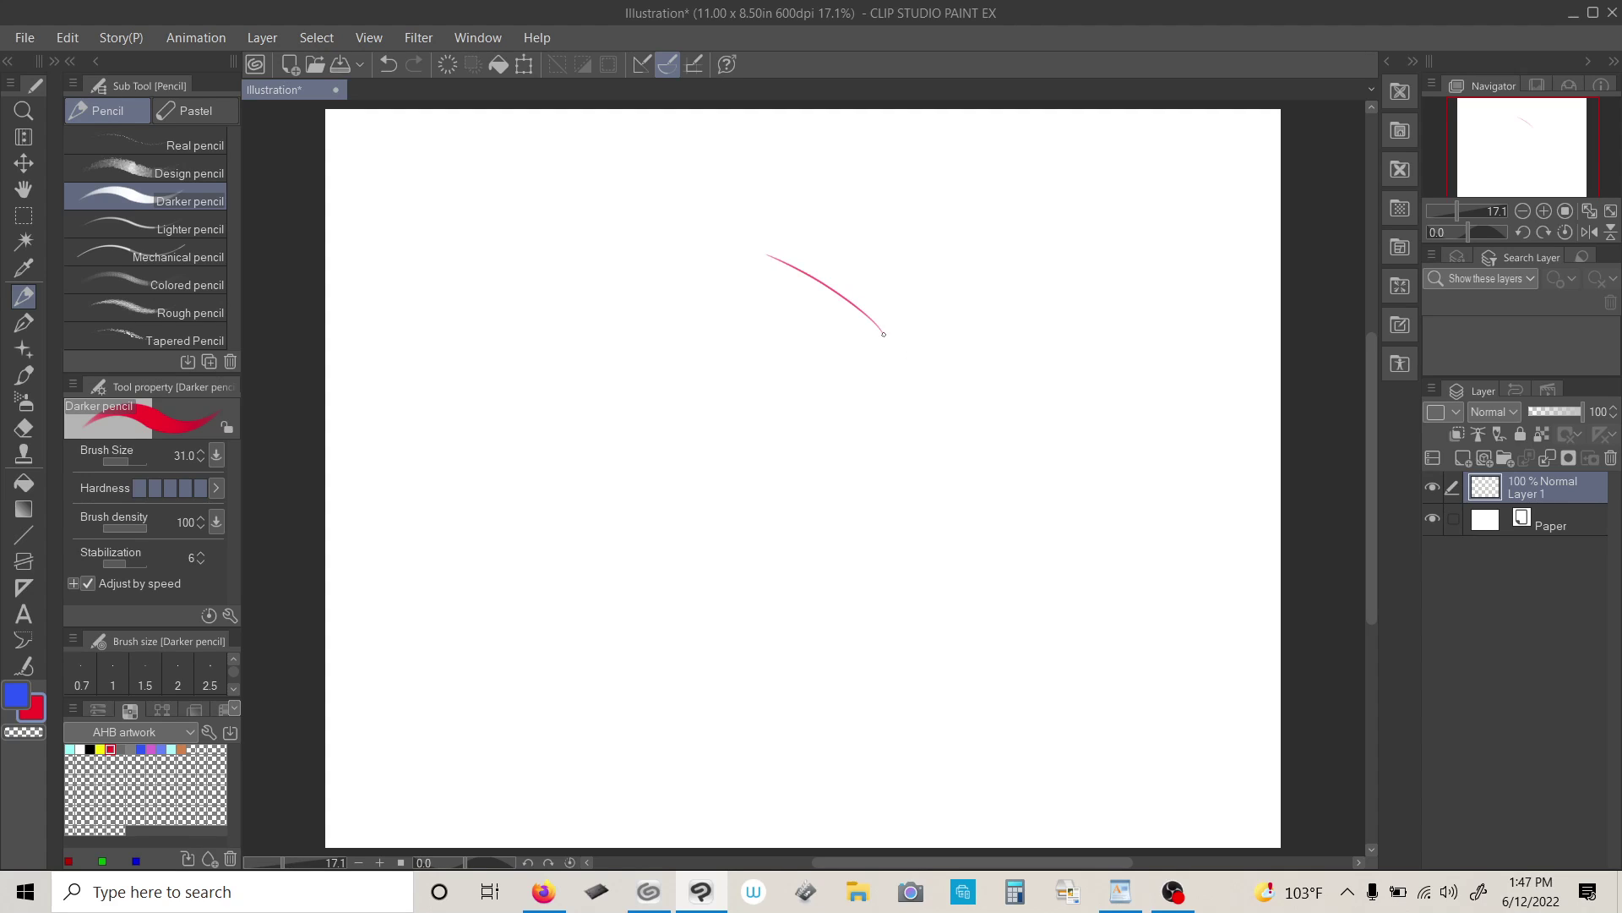
pyautogui.moveTo(882, 346)
pyautogui.mouseDown()
pyautogui.moveTo(885, 369)
pyautogui.moveTo(624, 380)
pyautogui.mouseUp()
pyautogui.moveTo(549, 289); pyautogui.dragTo(604, 370)
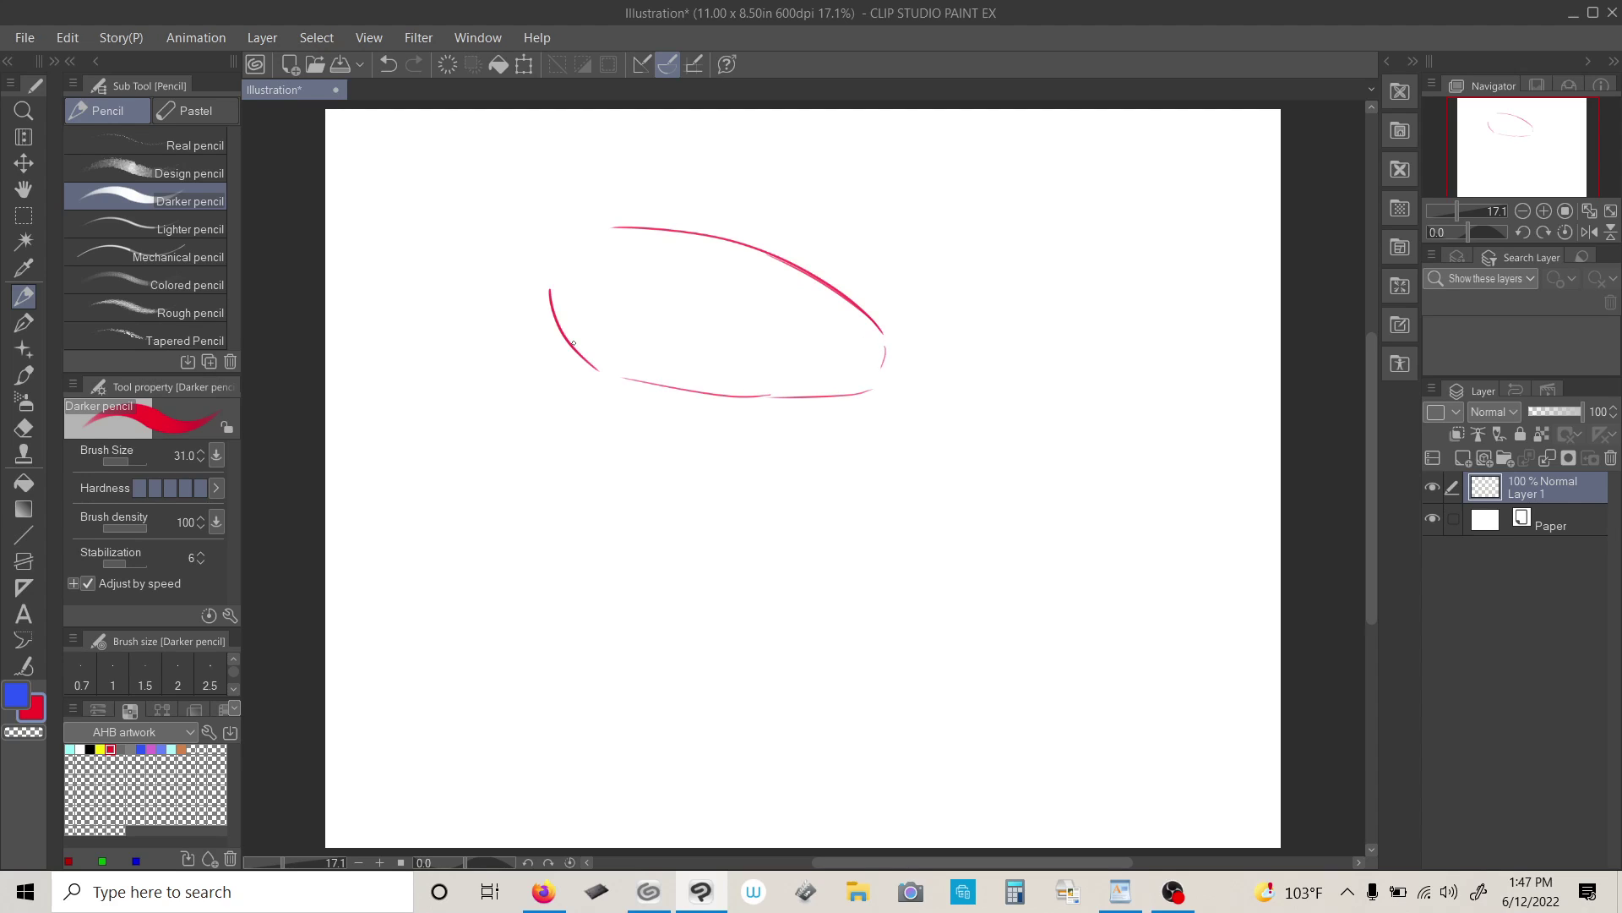
pyautogui.moveTo(898, 349)
pyautogui.mouseDown()
pyautogui.moveTo(661, 236)
pyautogui.moveTo(519, 253)
pyautogui.moveTo(480, 234)
pyautogui.mouseUp()
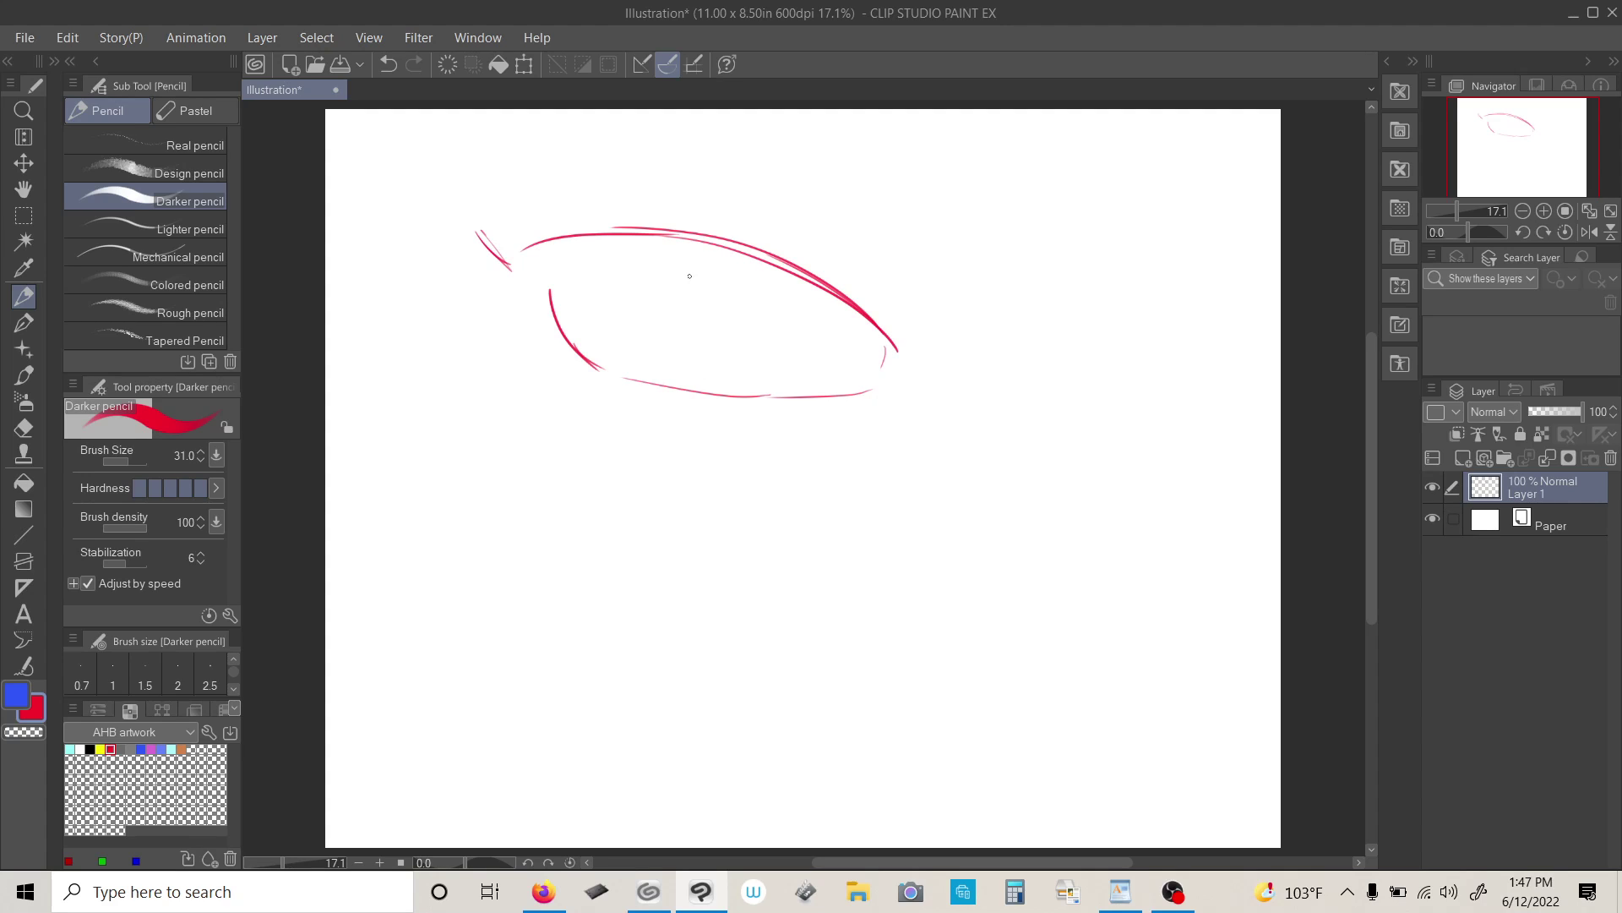
# - Sketch the curved iris, the outer eye corner and a long vertical nose-bridge line
pyautogui.moveTo(707, 248); pyautogui.dragTo(705, 345)
pyautogui.moveTo(882, 357); pyautogui.dragTo(793, 383)
pyautogui.moveTo(692, 251); pyautogui.dragTo(770, 382)
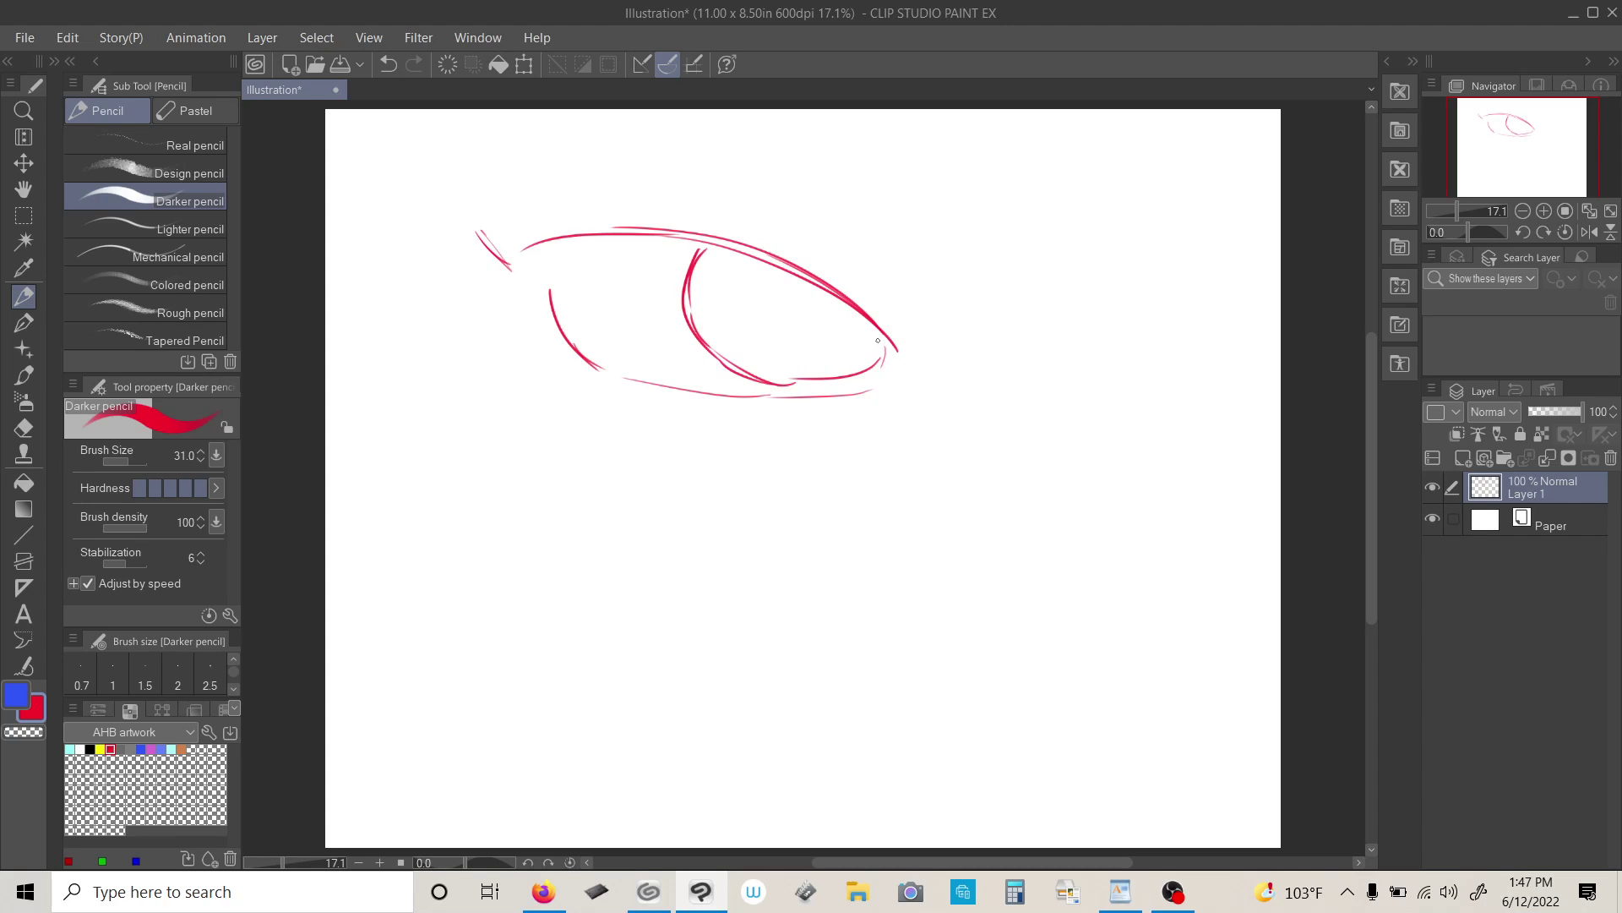
pyautogui.moveTo(880, 343)
pyautogui.mouseDown()
pyautogui.moveTo(796, 383)
pyautogui.moveTo(720, 368)
pyautogui.moveTo(692, 328)
pyautogui.mouseUp()
pyautogui.moveTo(699, 249)
pyautogui.mouseDown()
pyautogui.moveTo(696, 358)
pyautogui.moveTo(766, 380)
pyautogui.mouseUp()
pyautogui.moveTo(877, 341); pyautogui.dragTo(816, 383)
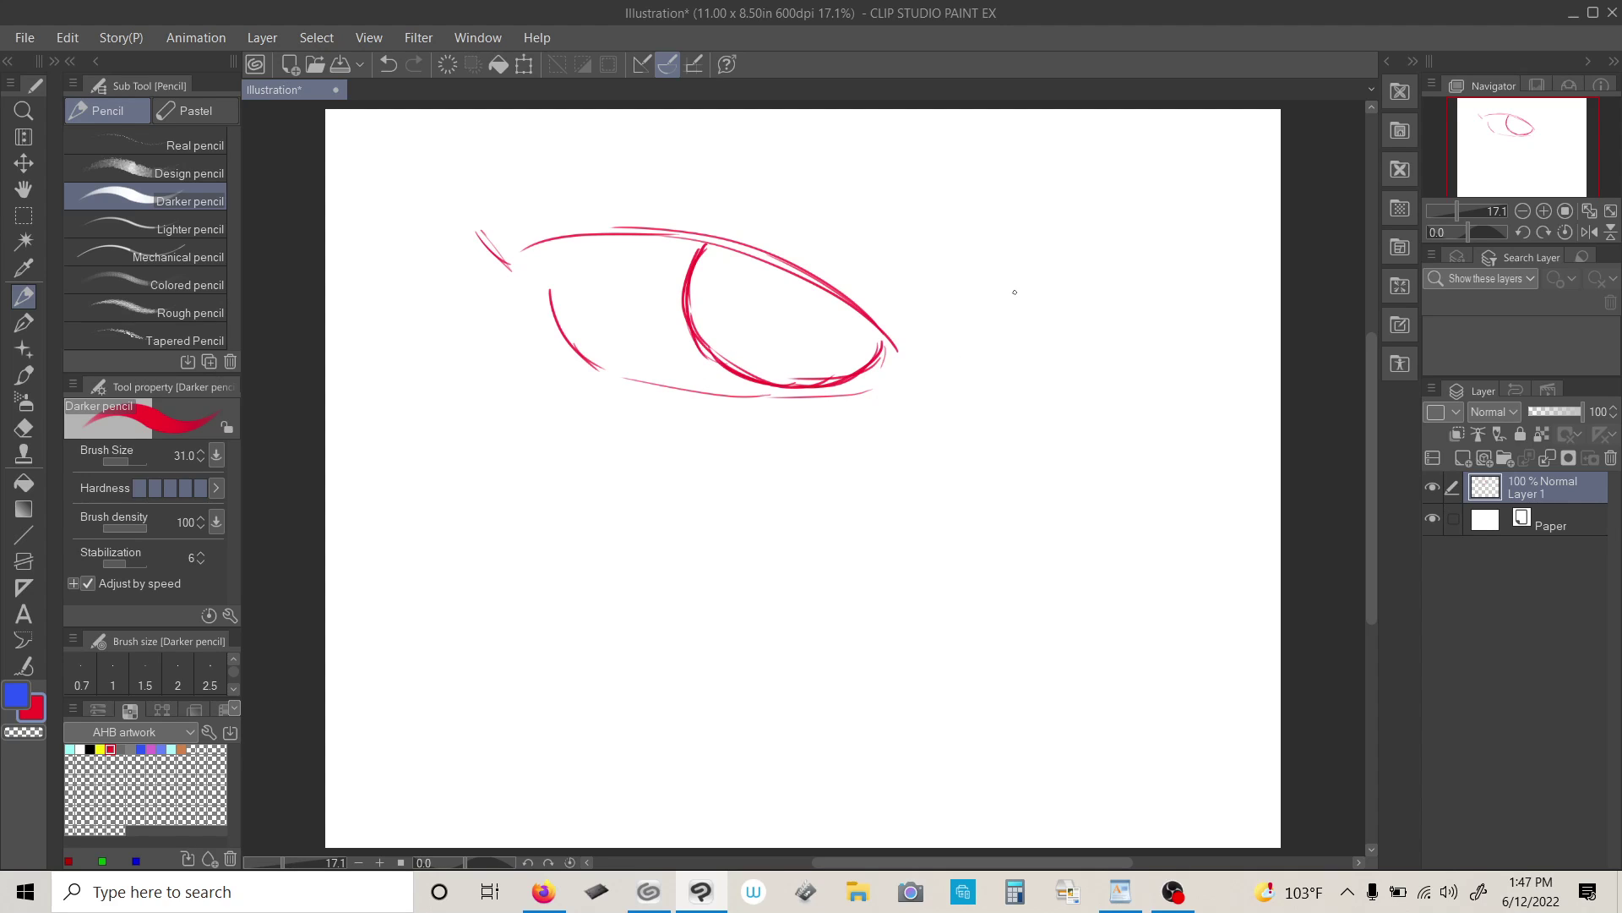
pyautogui.moveTo(1020, 272)
pyautogui.mouseDown()
pyautogui.moveTo(1052, 477)
pyautogui.moveTo(1025, 634)
pyautogui.mouseUp()
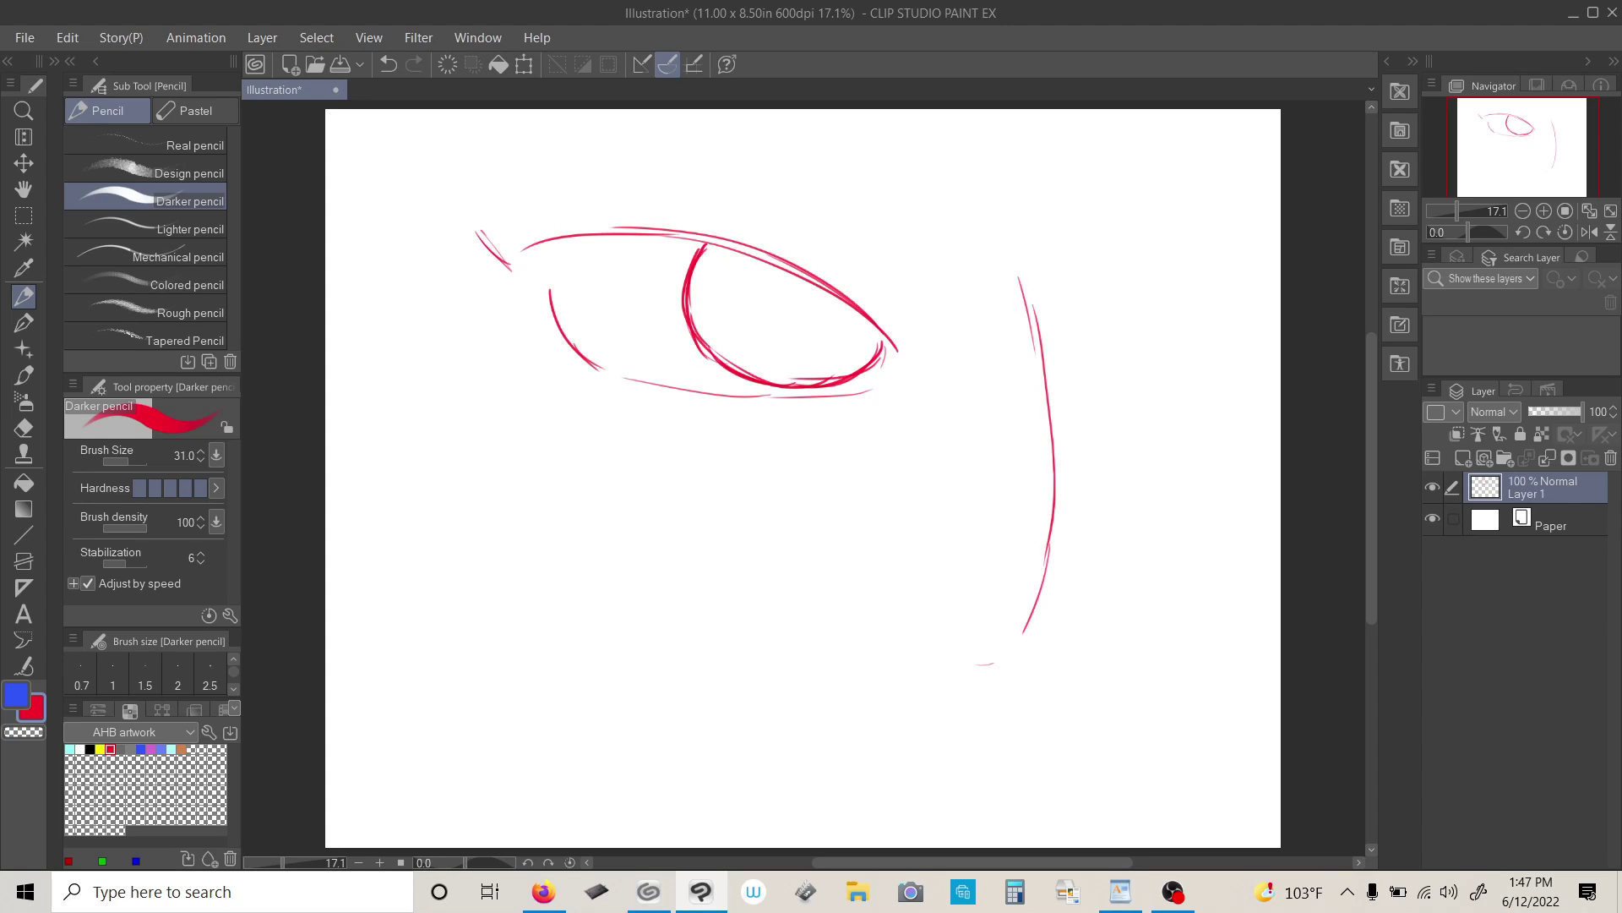
# - Sketch the red nostril, its wing and the rounded nose tip
pyautogui.moveTo(859, 568); pyautogui.dragTo(870, 618)
pyautogui.moveTo(883, 544)
pyautogui.mouseDown()
pyautogui.moveTo(911, 538)
pyautogui.moveTo(929, 593)
pyautogui.mouseUp()
pyautogui.moveTo(1019, 647)
pyautogui.mouseDown()
pyautogui.moveTo(989, 678)
pyautogui.moveTo(944, 674)
pyautogui.moveTo(877, 634)
pyautogui.mouseUp()
pyautogui.moveTo(860, 548)
pyautogui.mouseDown()
pyautogui.moveTo(851, 611)
pyautogui.moveTo(955, 698)
pyautogui.moveTo(903, 705)
pyautogui.mouseUp()
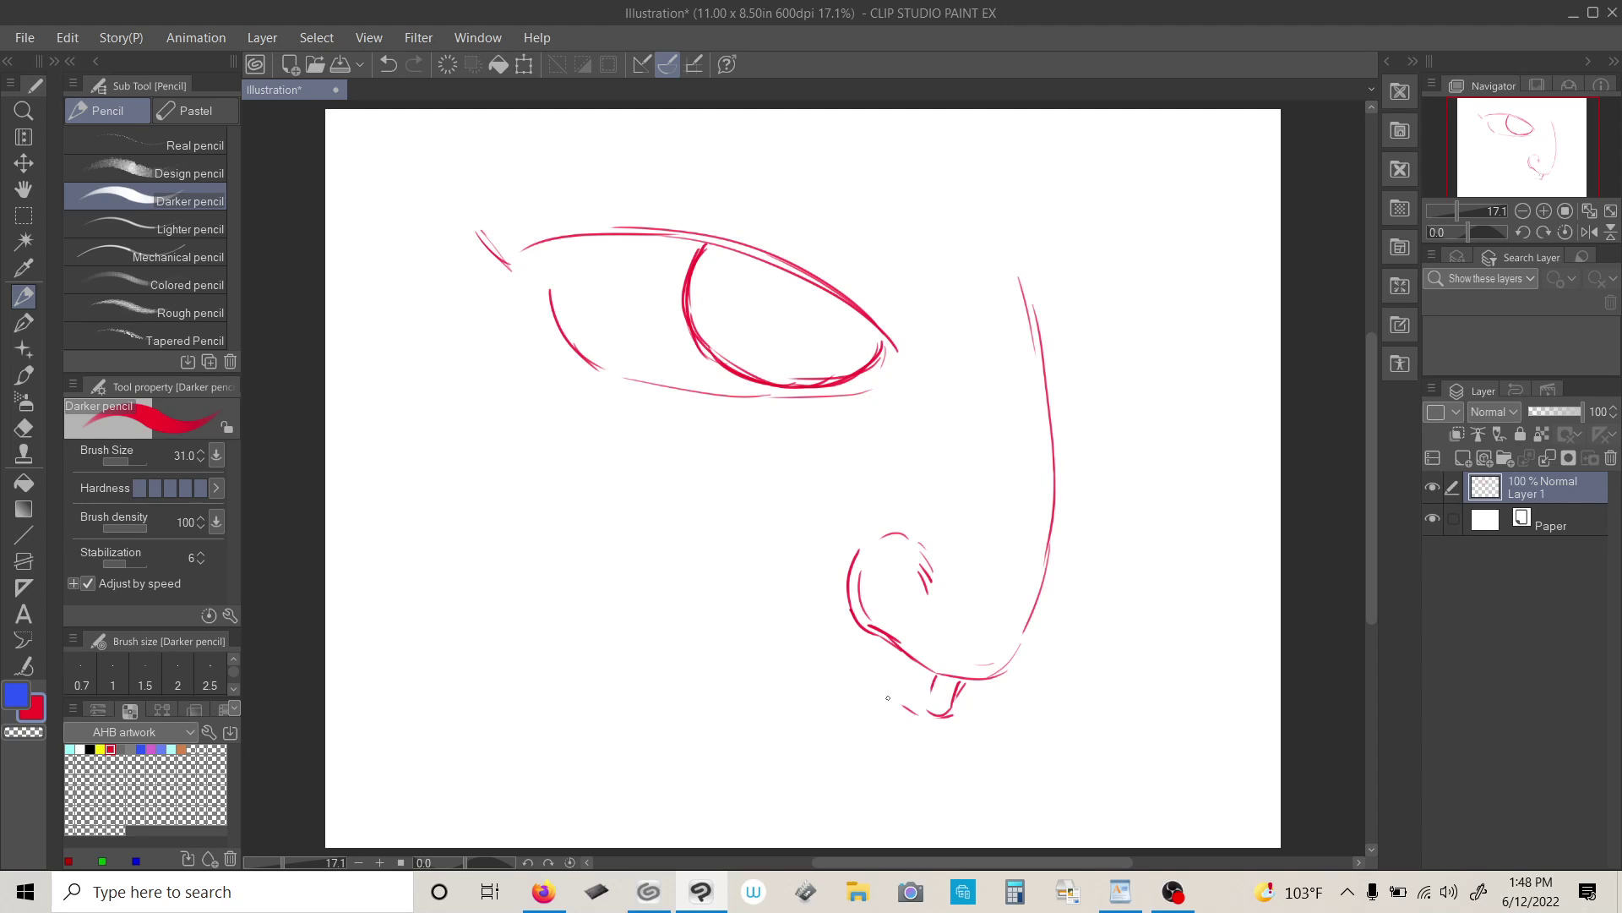
# - Draw the face contour on the right and the upper lip line
pyautogui.moveTo(1077, 120); pyautogui.dragTo(1060, 260)
pyautogui.moveTo(1059, 318); pyautogui.dragTo(1059, 424)
pyautogui.moveTo(1067, 249); pyautogui.dragTo(1055, 292)
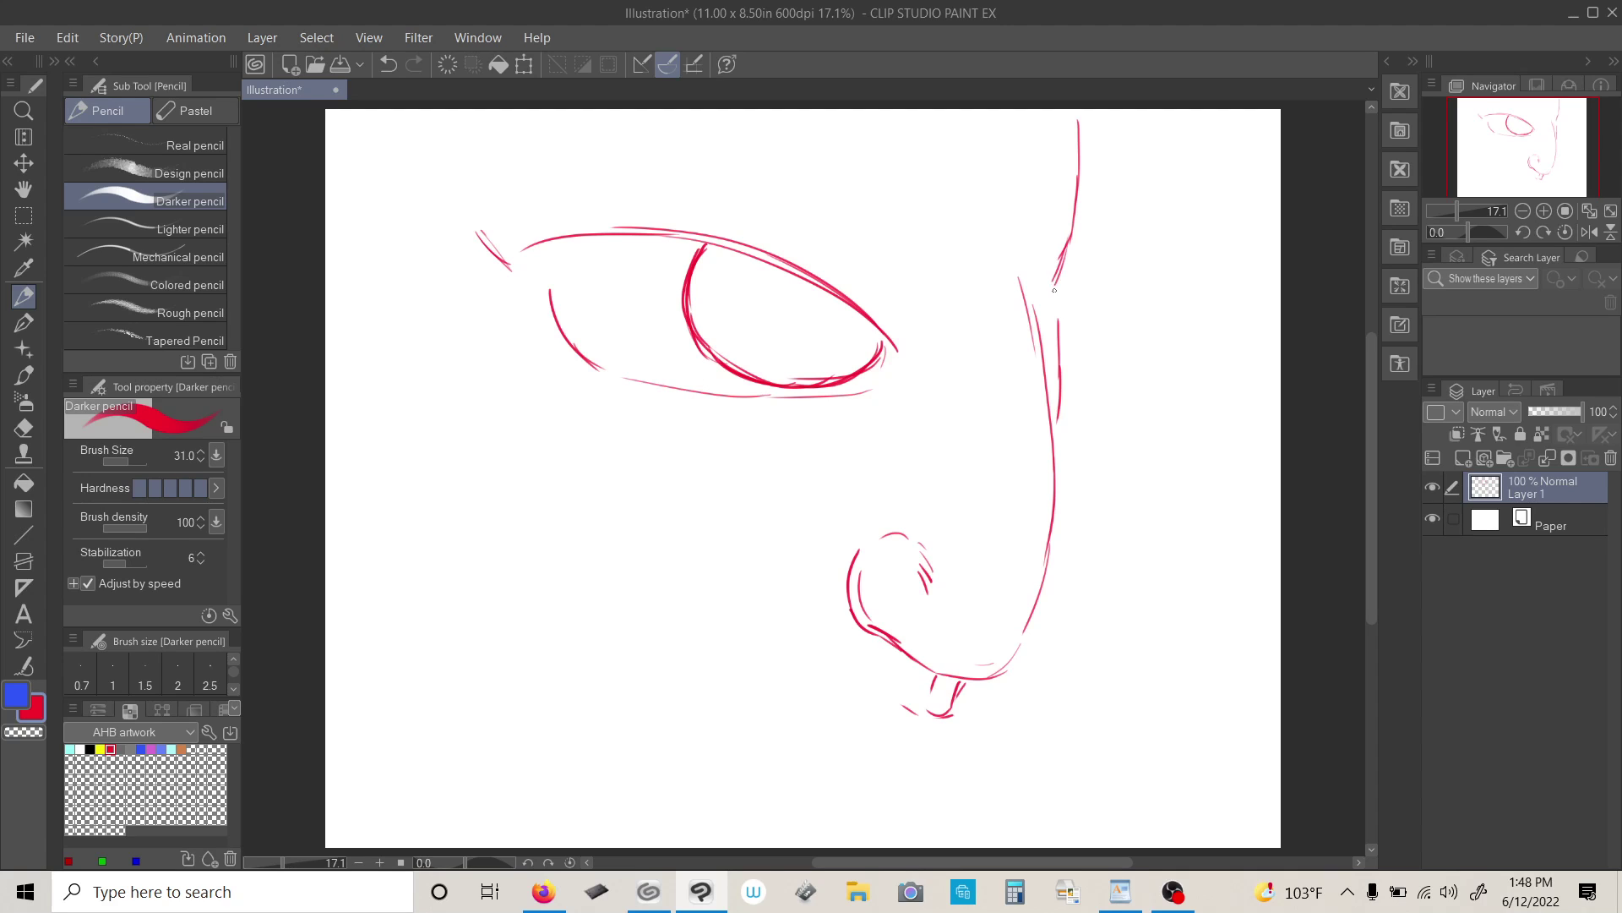
pyautogui.moveTo(1052, 352); pyautogui.dragTo(1055, 417)
pyautogui.moveTo(961, 717); pyautogui.dragTo(735, 710)
pyautogui.moveTo(958, 725)
pyautogui.mouseDown()
pyautogui.moveTo(966, 755)
pyautogui.moveTo(930, 769)
pyautogui.moveTo(953, 799)
pyautogui.moveTo(925, 822)
pyautogui.moveTo(950, 779)
pyautogui.moveTo(938, 819)
pyautogui.moveTo(836, 769)
pyautogui.mouseUp()
# - Draw the lower lip, extend the mouth line and sweep the red chin-to-jaw curve
pyautogui.moveTo(872, 715)
pyautogui.mouseDown()
pyautogui.moveTo(893, 758)
pyautogui.moveTo(850, 755)
pyautogui.mouseUp()
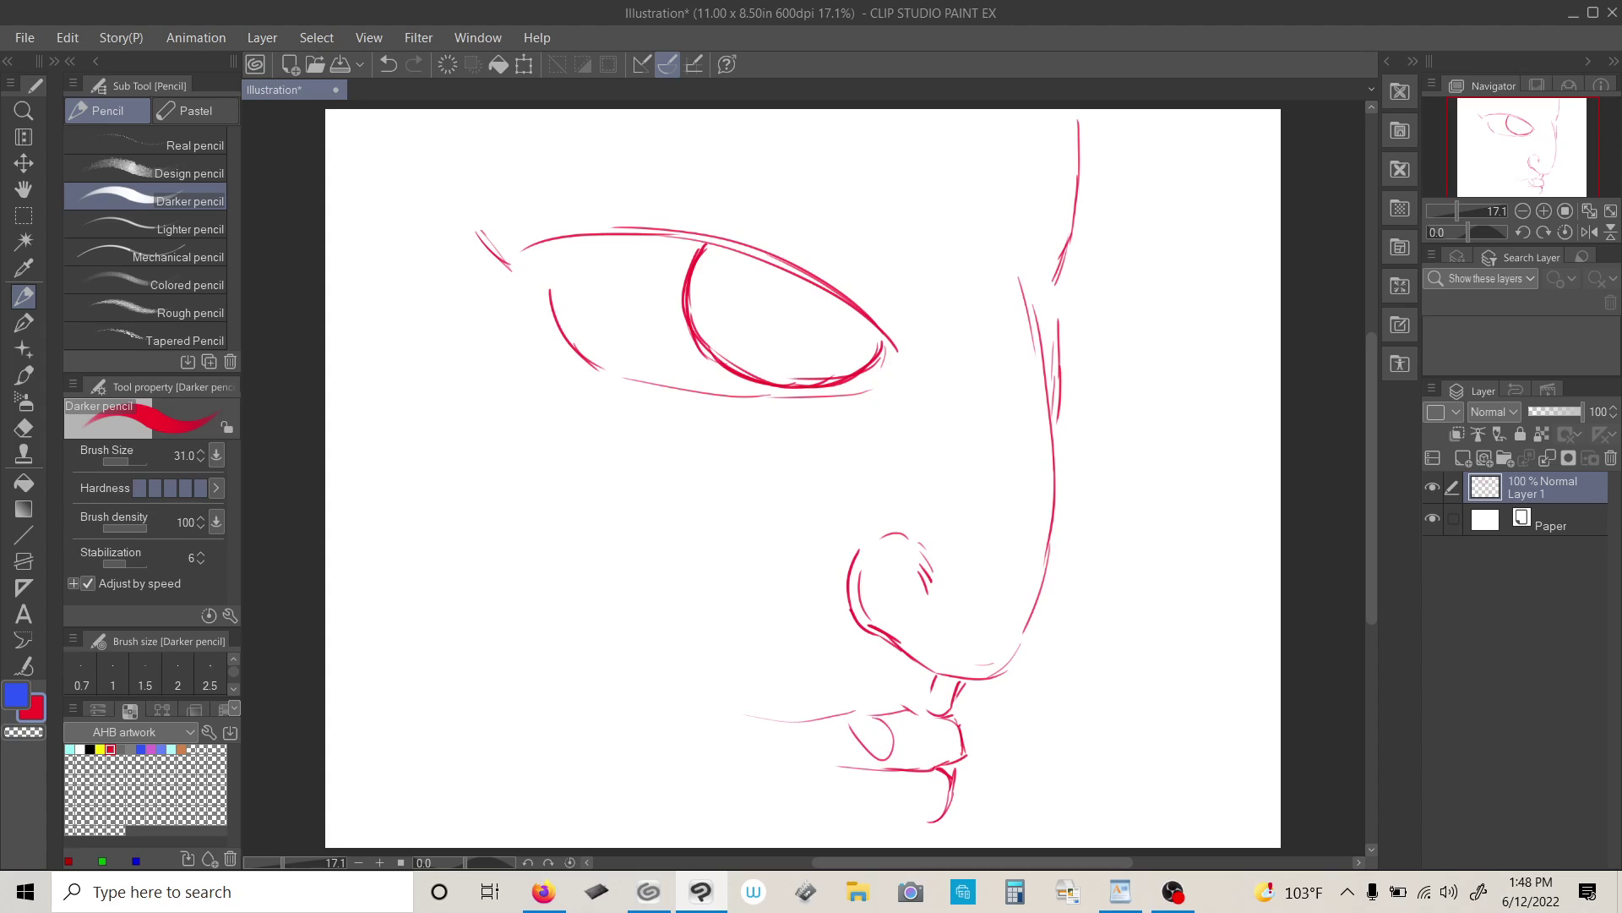
pyautogui.moveTo(952, 791)
pyautogui.mouseDown()
pyautogui.moveTo(912, 834)
pyautogui.moveTo(786, 812)
pyautogui.moveTo(733, 771)
pyautogui.mouseUp()
pyautogui.moveTo(832, 718); pyautogui.dragTo(768, 740)
pyautogui.moveTo(961, 769)
pyautogui.mouseDown()
pyautogui.moveTo(944, 756)
pyautogui.moveTo(956, 731)
pyautogui.moveTo(913, 710)
pyautogui.moveTo(730, 755)
pyautogui.mouseUp()
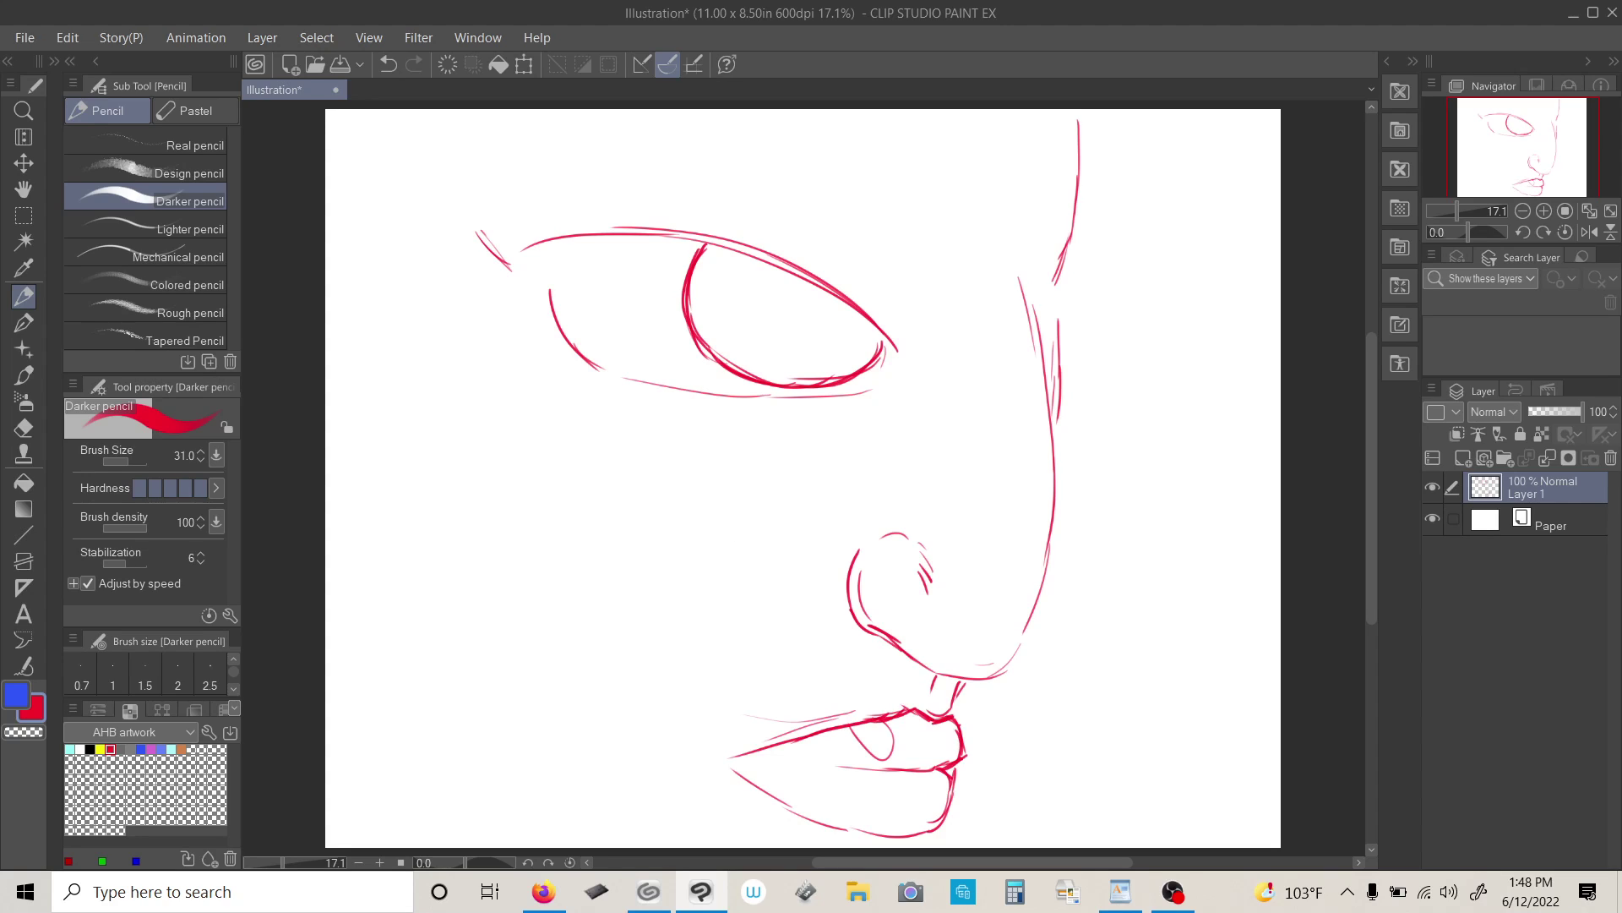
# - Draw the red left jawline twice and the eyebrow arc above the eye
pyautogui.moveTo(415, 428)
pyautogui.mouseDown()
pyautogui.moveTo(419, 512)
pyautogui.moveTo(576, 662)
pyautogui.mouseUp()
pyautogui.moveTo(419, 433)
pyautogui.mouseDown()
pyautogui.moveTo(431, 519)
pyautogui.moveTo(583, 659)
pyautogui.mouseUp()
pyautogui.moveTo(905, 239)
pyautogui.mouseDown()
pyautogui.moveTo(766, 159)
pyautogui.moveTo(553, 163)
pyautogui.mouseUp()
# - Hatch and thicken the eyebrow from its outer end leftward
pyautogui.moveTo(893, 206); pyautogui.dragTo(900, 242)
pyautogui.moveTo(857, 185)
pyautogui.mouseDown()
pyautogui.moveTo(898, 238)
pyautogui.moveTo(878, 215)
pyautogui.mouseUp()
pyautogui.moveTo(819, 165)
pyautogui.mouseDown()
pyautogui.moveTo(877, 224)
pyautogui.moveTo(841, 201)
pyautogui.mouseUp()
pyautogui.moveTo(770, 152)
pyautogui.mouseDown()
pyautogui.moveTo(824, 190)
pyautogui.moveTo(802, 185)
pyautogui.mouseUp()
pyautogui.moveTo(730, 144); pyautogui.dragTo(759, 158)
pyautogui.moveTo(902, 228); pyautogui.dragTo(913, 244)
pyautogui.moveTo(885, 186); pyautogui.dragTo(914, 235)
pyautogui.moveTo(872, 181)
pyautogui.mouseDown()
pyautogui.moveTo(909, 231)
pyautogui.moveTo(890, 218)
pyautogui.mouseUp()
pyautogui.moveTo(819, 159); pyautogui.dragTo(874, 208)
pyautogui.moveTo(830, 178); pyautogui.dragTo(860, 205)
pyautogui.moveTo(794, 155); pyautogui.dragTo(830, 178)
pyautogui.moveTo(765, 147)
pyautogui.mouseDown()
pyautogui.moveTo(841, 200)
pyautogui.moveTo(785, 178)
pyautogui.mouseUp()
pyautogui.moveTo(708, 142); pyautogui.dragTo(768, 173)
pyautogui.moveTo(717, 150)
pyautogui.mouseDown()
pyautogui.moveTo(745, 168)
pyautogui.moveTo(720, 170)
pyautogui.mouseUp()
# - Taper the eyebrow's left tail, darken its middle and right, then swap to blue
pyautogui.moveTo(672, 148); pyautogui.dragTo(688, 165)
pyautogui.moveTo(642, 152)
pyautogui.mouseDown()
pyautogui.moveTo(677, 163)
pyautogui.moveTo(627, 160)
pyautogui.mouseUp()
pyautogui.moveTo(573, 157)
pyautogui.mouseDown()
pyautogui.moveTo(616, 163)
pyautogui.moveTo(601, 163)
pyautogui.mouseUp()
pyautogui.moveTo(536, 165); pyautogui.dragTo(579, 161)
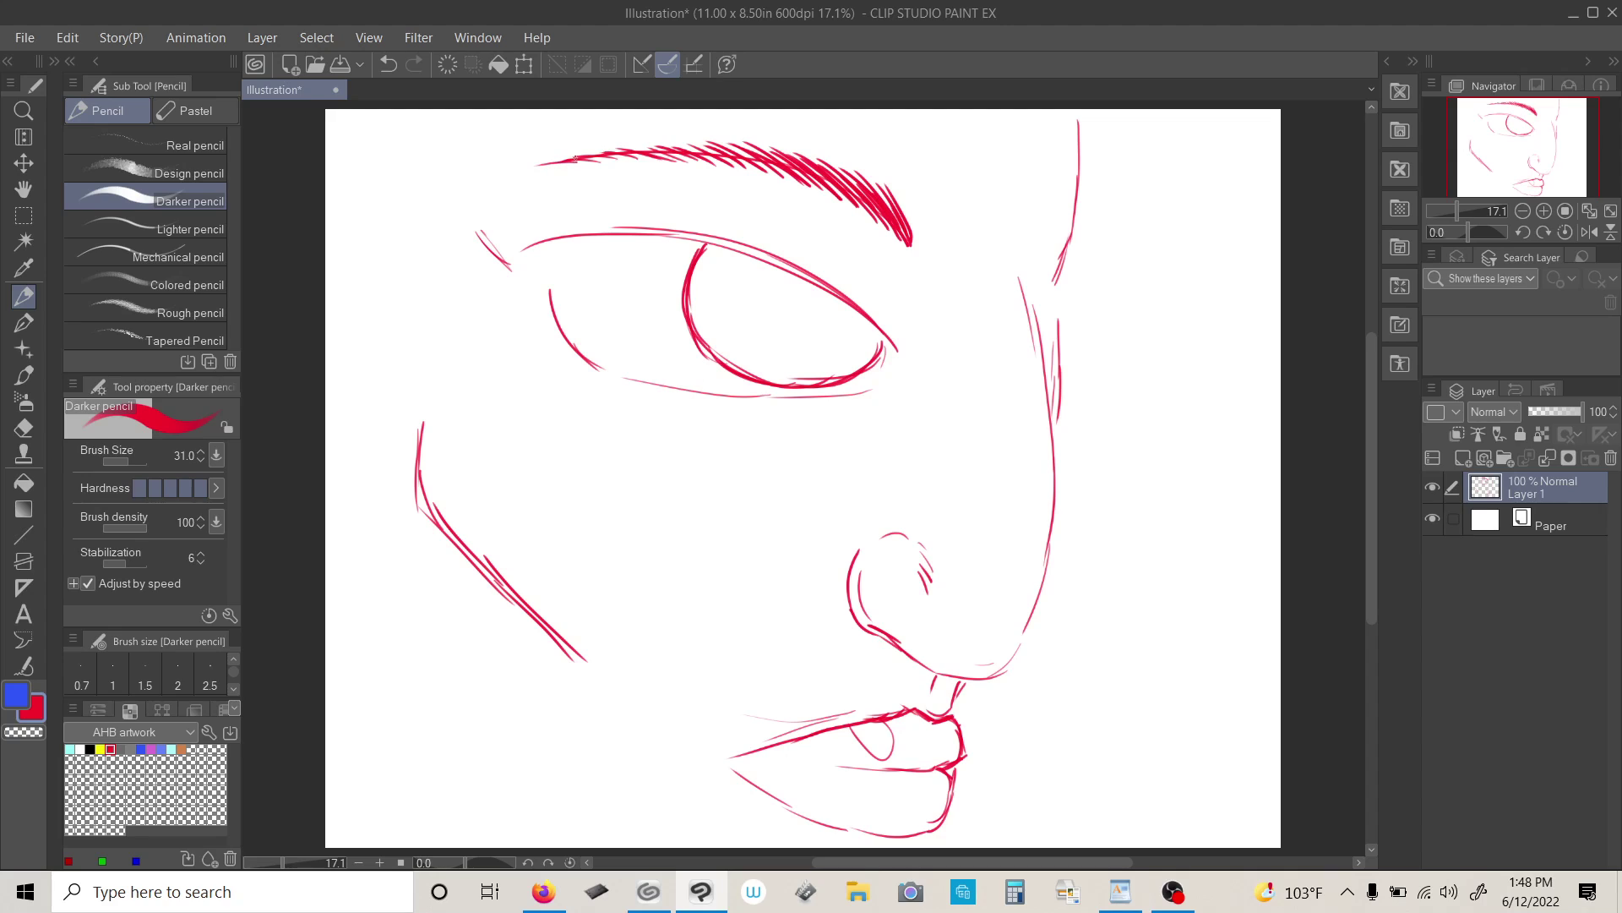
pyautogui.moveTo(701, 142); pyautogui.dragTo(730, 165)
pyautogui.moveTo(683, 144); pyautogui.dragTo(711, 163)
pyautogui.moveTo(563, 150); pyautogui.dragTo(637, 160)
pyautogui.moveTo(887, 178); pyautogui.dragTo(910, 228)
pyautogui.moveTo(852, 164)
pyautogui.mouseDown()
pyautogui.moveTo(893, 210)
pyautogui.moveTo(860, 186)
pyautogui.mouseUp()
pyautogui.moveTo(802, 158); pyautogui.dragTo(845, 172)
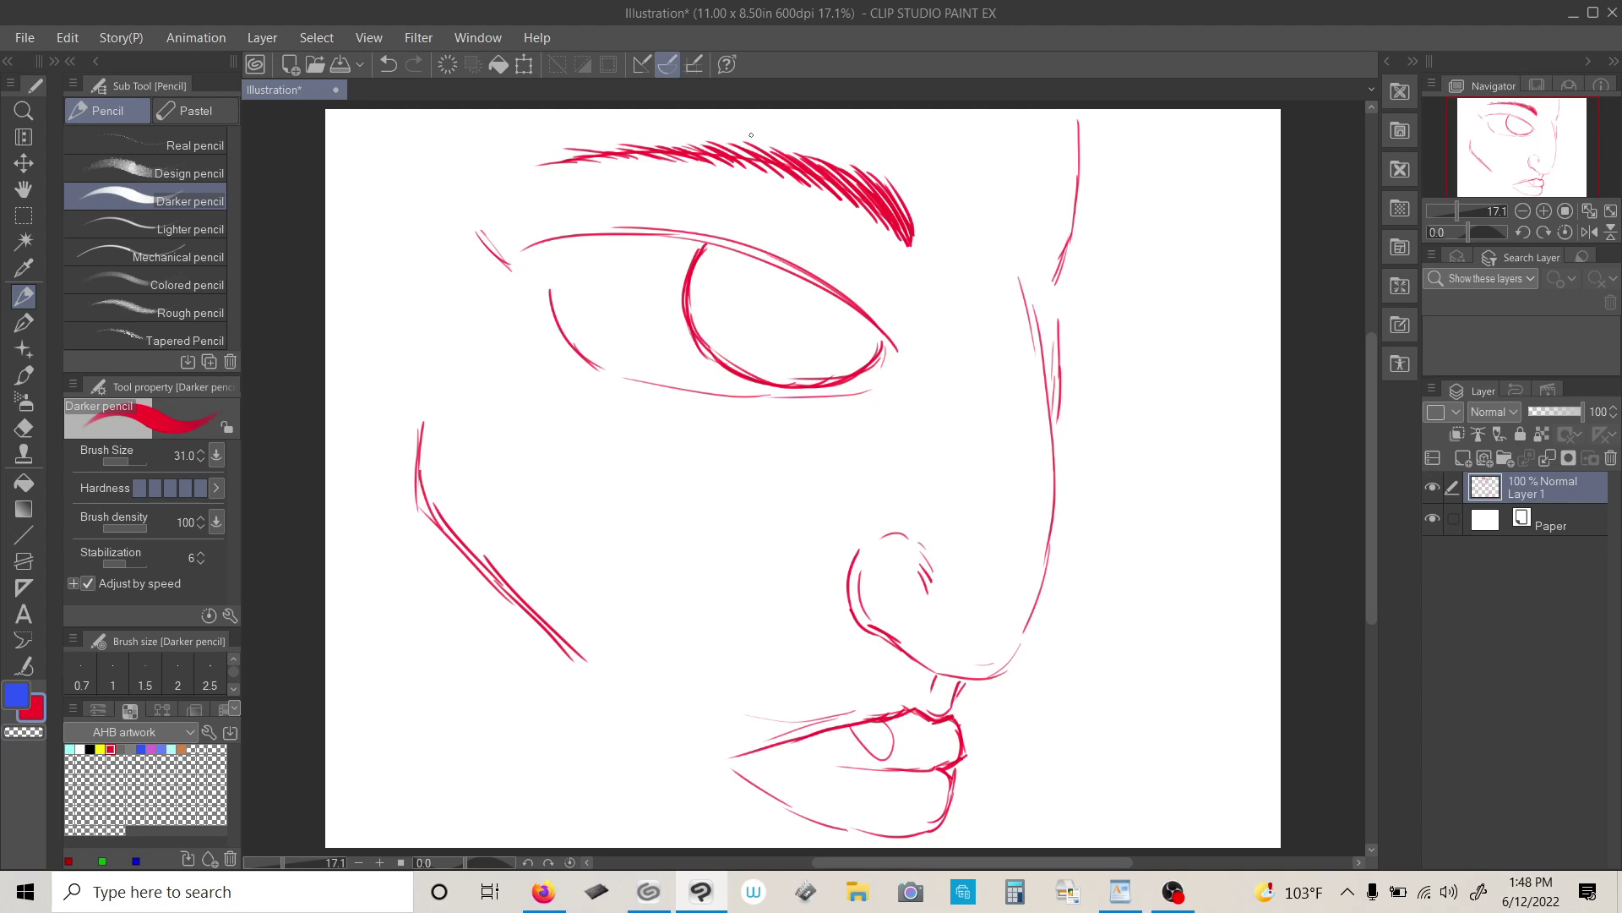
pyautogui.press('x')
# - Draw blue hair strands down the forehead edge and near the brow
pyautogui.moveTo(1100, 114)
pyautogui.mouseDown()
pyautogui.moveTo(1110, 239)
pyautogui.moveTo(1047, 301)
pyautogui.mouseUp()
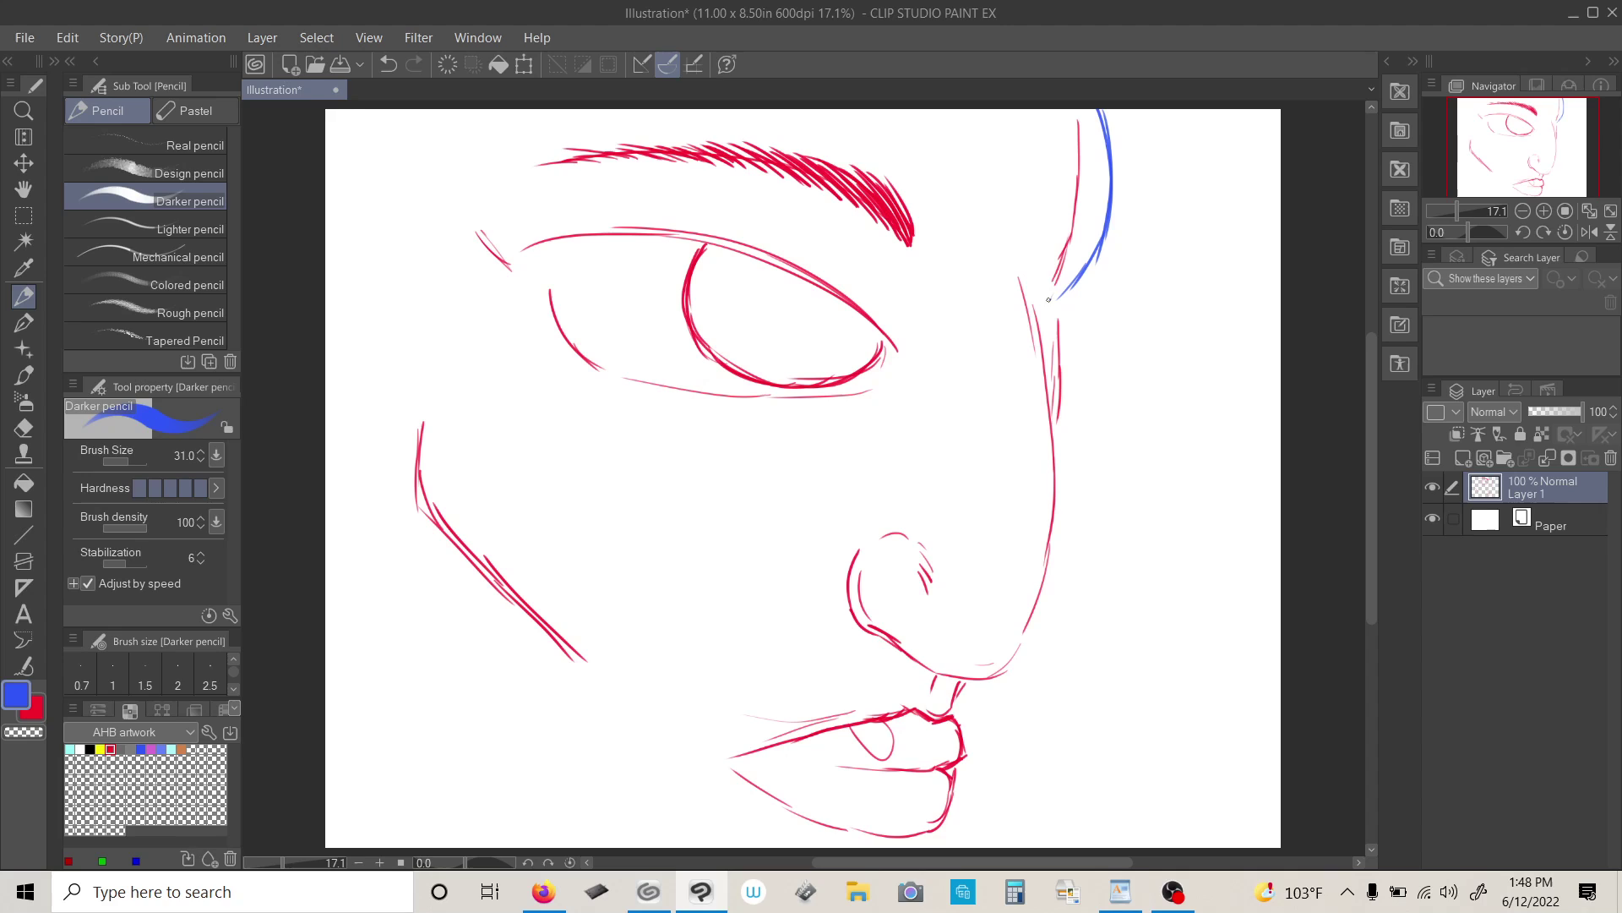
pyautogui.moveTo(1047, 221); pyautogui.dragTo(1047, 300)
pyautogui.moveTo(1032, 242)
pyautogui.mouseDown()
pyautogui.moveTo(1042, 289)
pyautogui.moveTo(1025, 284)
pyautogui.mouseUp()
pyautogui.moveTo(911, 213); pyautogui.dragTo(1002, 269)
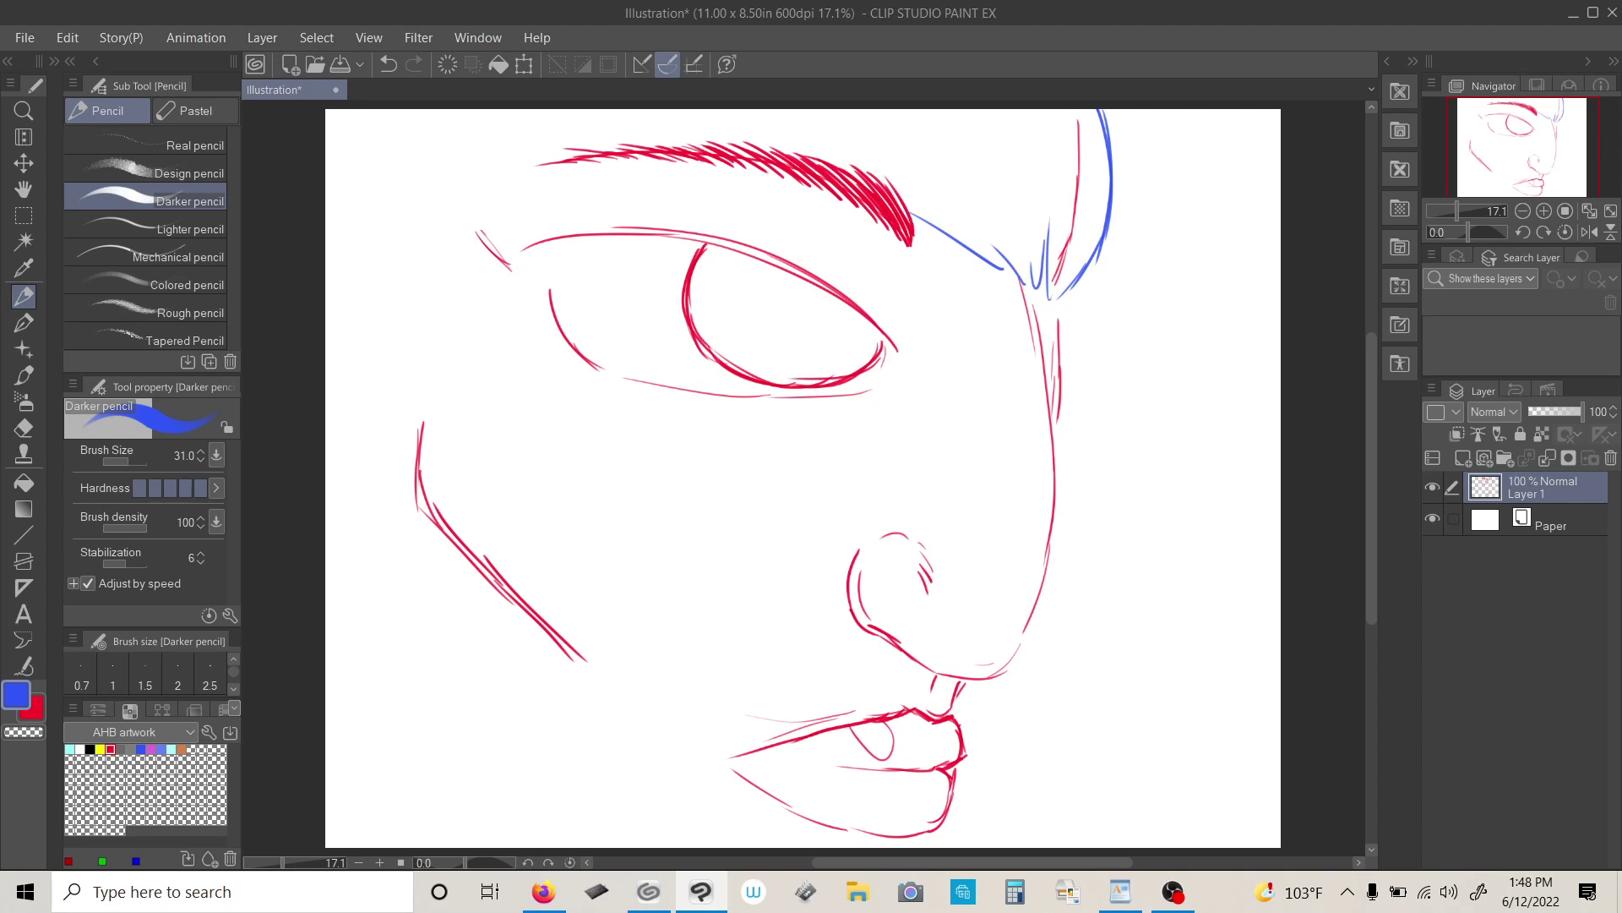
pyautogui.moveTo(915, 226); pyautogui.dragTo(1007, 270)
# - Sketch spiky blue hair across the top left and along the eyebrow, then swap to red
pyautogui.moveTo(857, 120)
pyautogui.mouseDown()
pyautogui.moveTo(879, 185)
pyautogui.moveTo(711, 160)
pyautogui.moveTo(702, 127)
pyautogui.moveTo(703, 150)
pyautogui.moveTo(517, 153)
pyautogui.mouseUp()
pyautogui.moveTo(493, 127); pyautogui.dragTo(505, 152)
pyautogui.moveTo(414, 113)
pyautogui.mouseDown()
pyautogui.moveTo(422, 147)
pyautogui.moveTo(497, 179)
pyautogui.mouseUp()
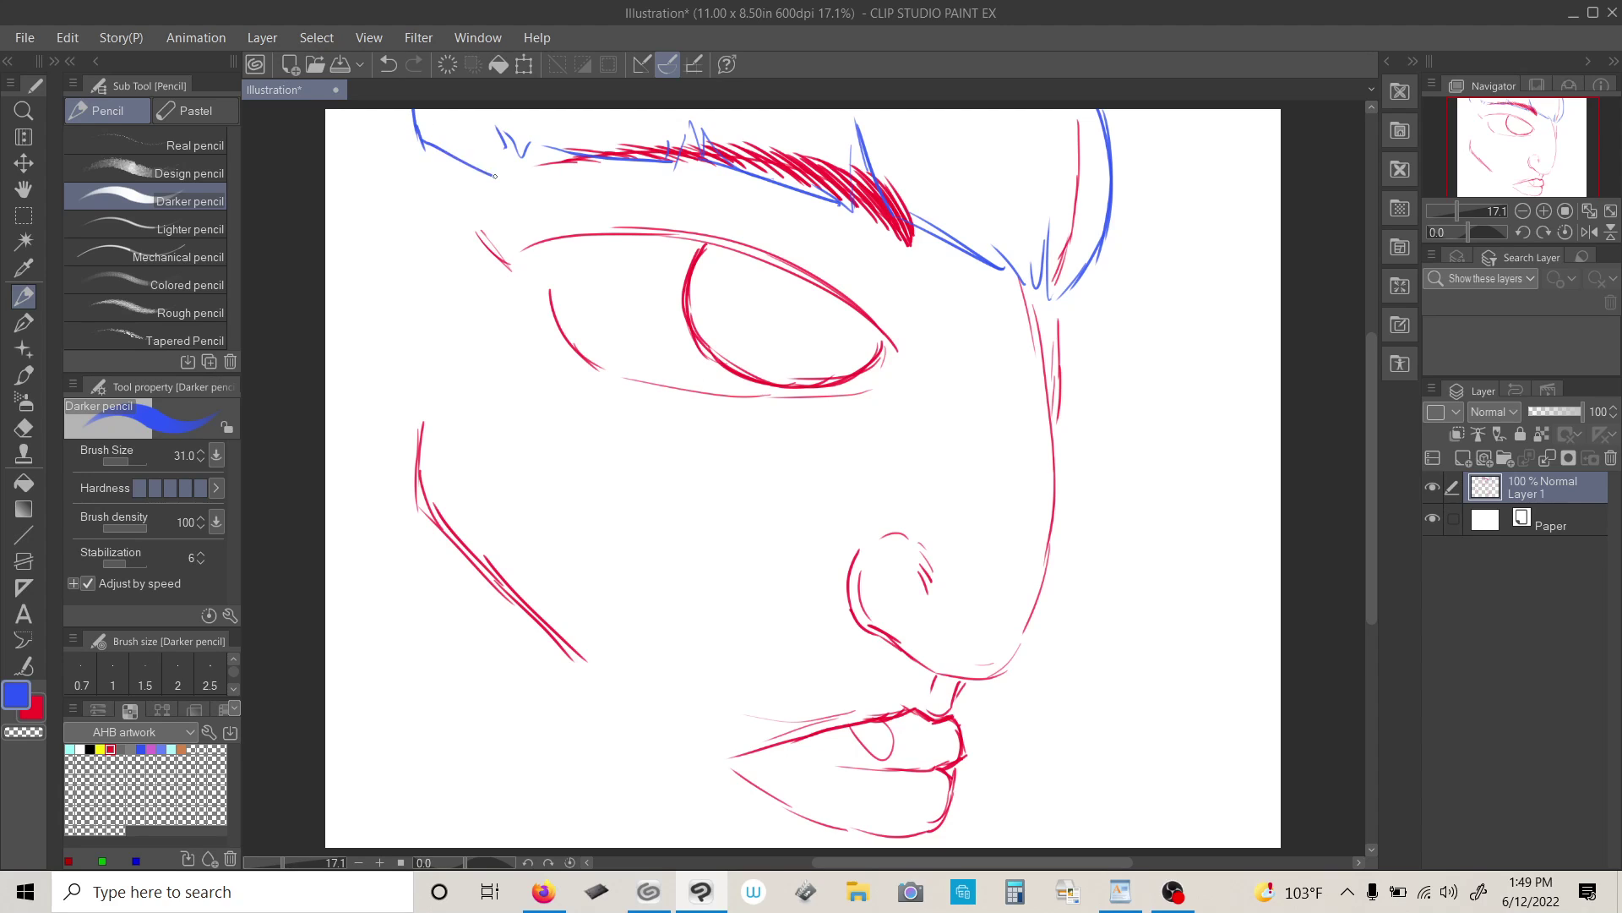
pyautogui.moveTo(467, 116)
pyautogui.mouseDown()
pyautogui.moveTo(483, 170)
pyautogui.moveTo(611, 167)
pyautogui.moveTo(603, 155)
pyautogui.moveTo(680, 170)
pyautogui.mouseUp()
pyautogui.moveTo(693, 117); pyautogui.dragTo(702, 139)
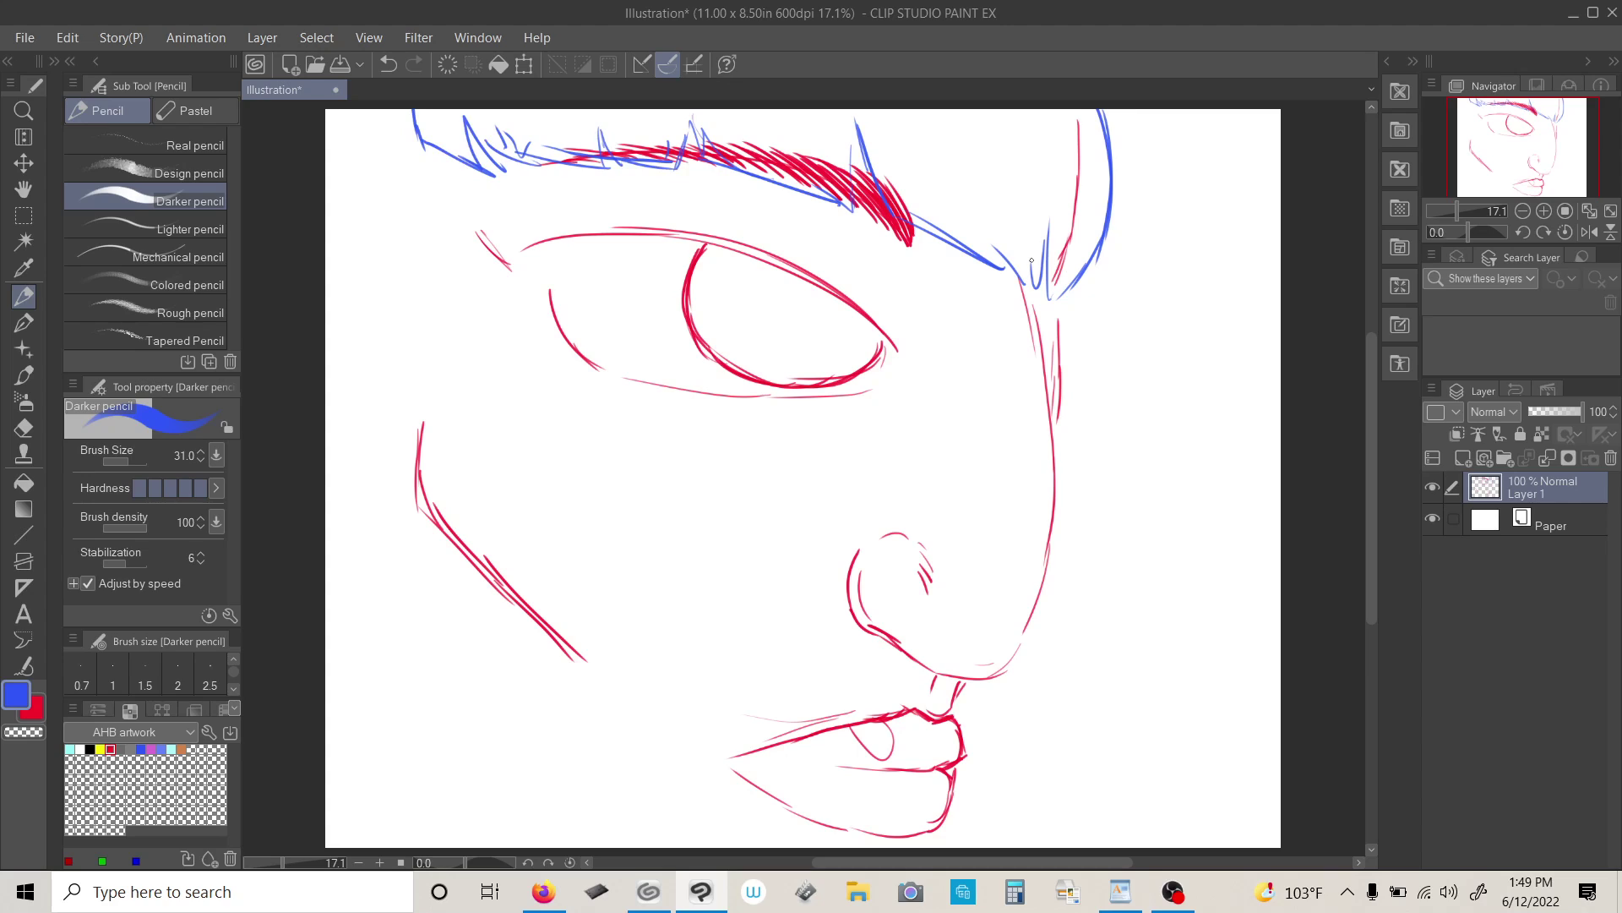
pyautogui.press('x')
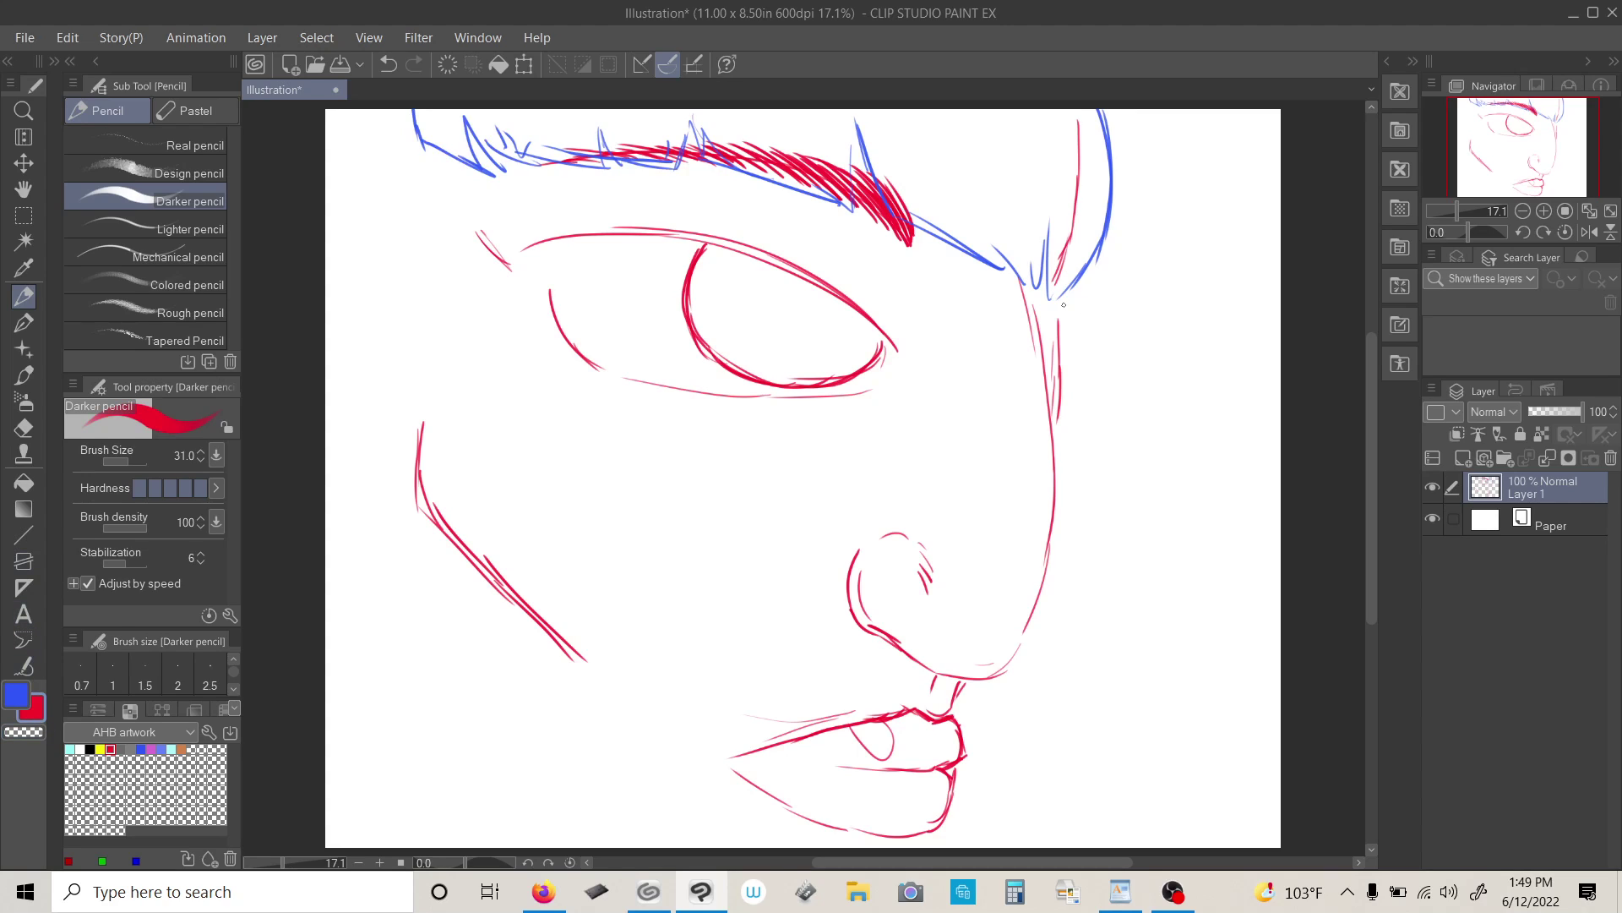
# - Draw a red sideburn tuft beside the temple near the ear
pyautogui.moveTo(1066, 297); pyautogui.dragTo(1057, 405)
pyautogui.moveTo(1063, 347)
pyautogui.mouseDown()
pyautogui.moveTo(1058, 411)
pyautogui.moveTo(1047, 343)
pyautogui.mouseUp()
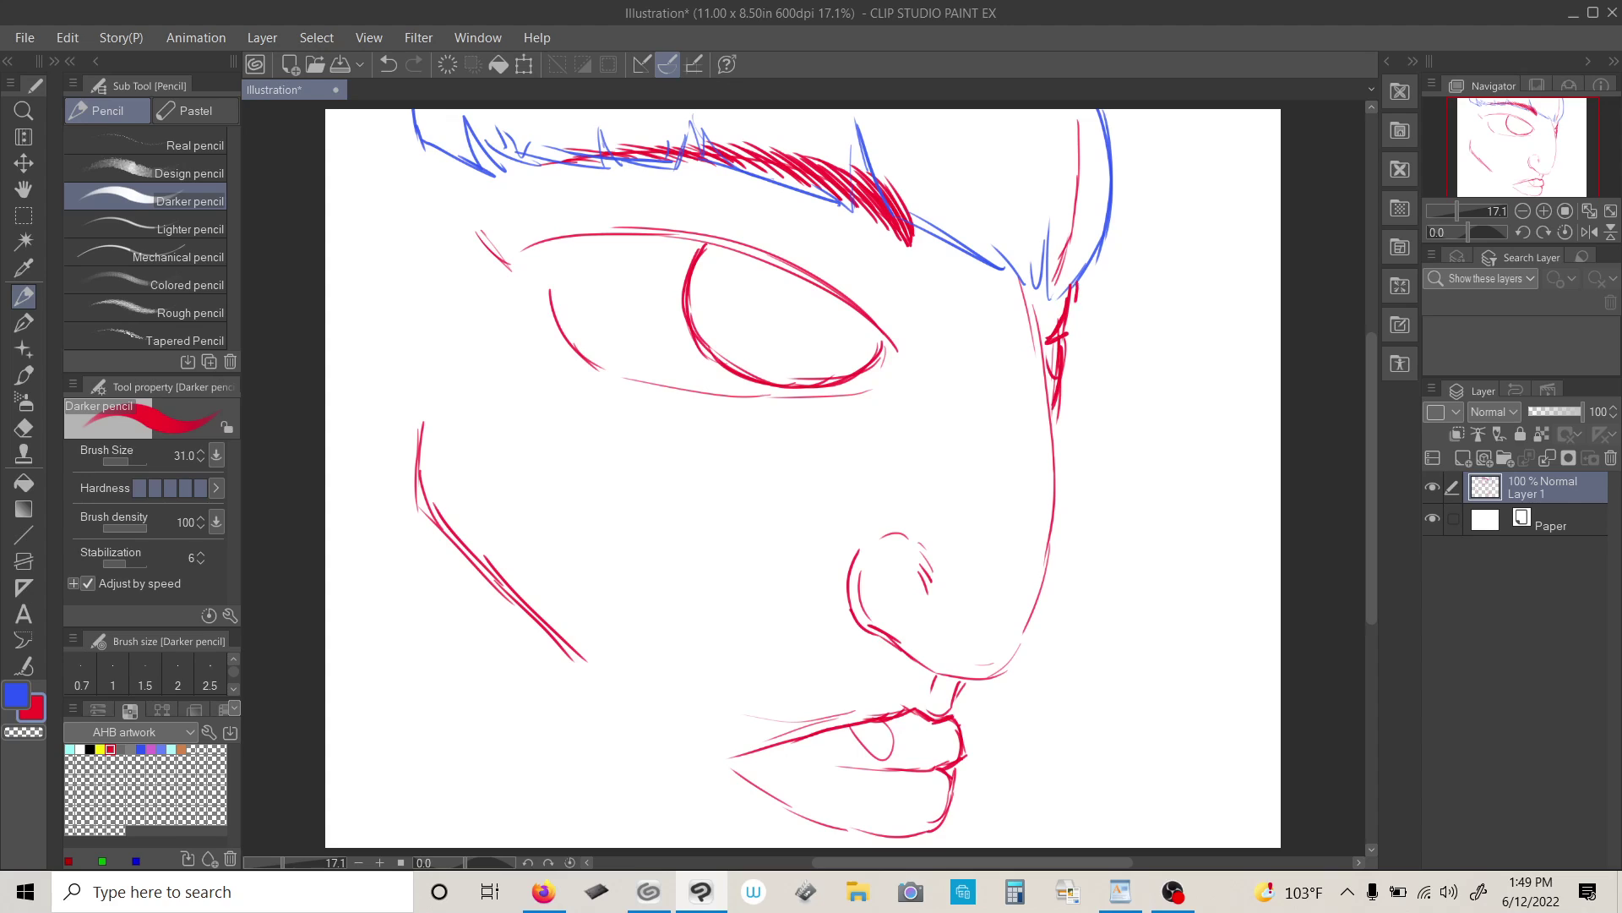
pyautogui.moveTo(1075, 284); pyautogui.dragTo(1070, 334)
pyautogui.moveTo(1055, 418); pyautogui.dragTo(1093, 436)
pyautogui.moveTo(1063, 355); pyautogui.dragTo(1064, 380)
# - Add red lashes along the upper eyelid and short lashes under the lower lid
pyautogui.moveTo(888, 343); pyautogui.dragTo(816, 288)
pyautogui.moveTo(816, 282)
pyautogui.mouseDown()
pyautogui.moveTo(616, 230)
pyautogui.moveTo(560, 241)
pyautogui.moveTo(525, 198)
pyautogui.mouseUp()
pyautogui.moveTo(618, 216)
pyautogui.mouseDown()
pyautogui.moveTo(522, 191)
pyautogui.moveTo(511, 231)
pyautogui.moveTo(479, 229)
pyautogui.moveTo(520, 256)
pyautogui.mouseUp()
pyautogui.moveTo(522, 254)
pyautogui.mouseDown()
pyautogui.moveTo(442, 253)
pyautogui.moveTo(529, 264)
pyautogui.moveTo(573, 348)
pyautogui.mouseUp()
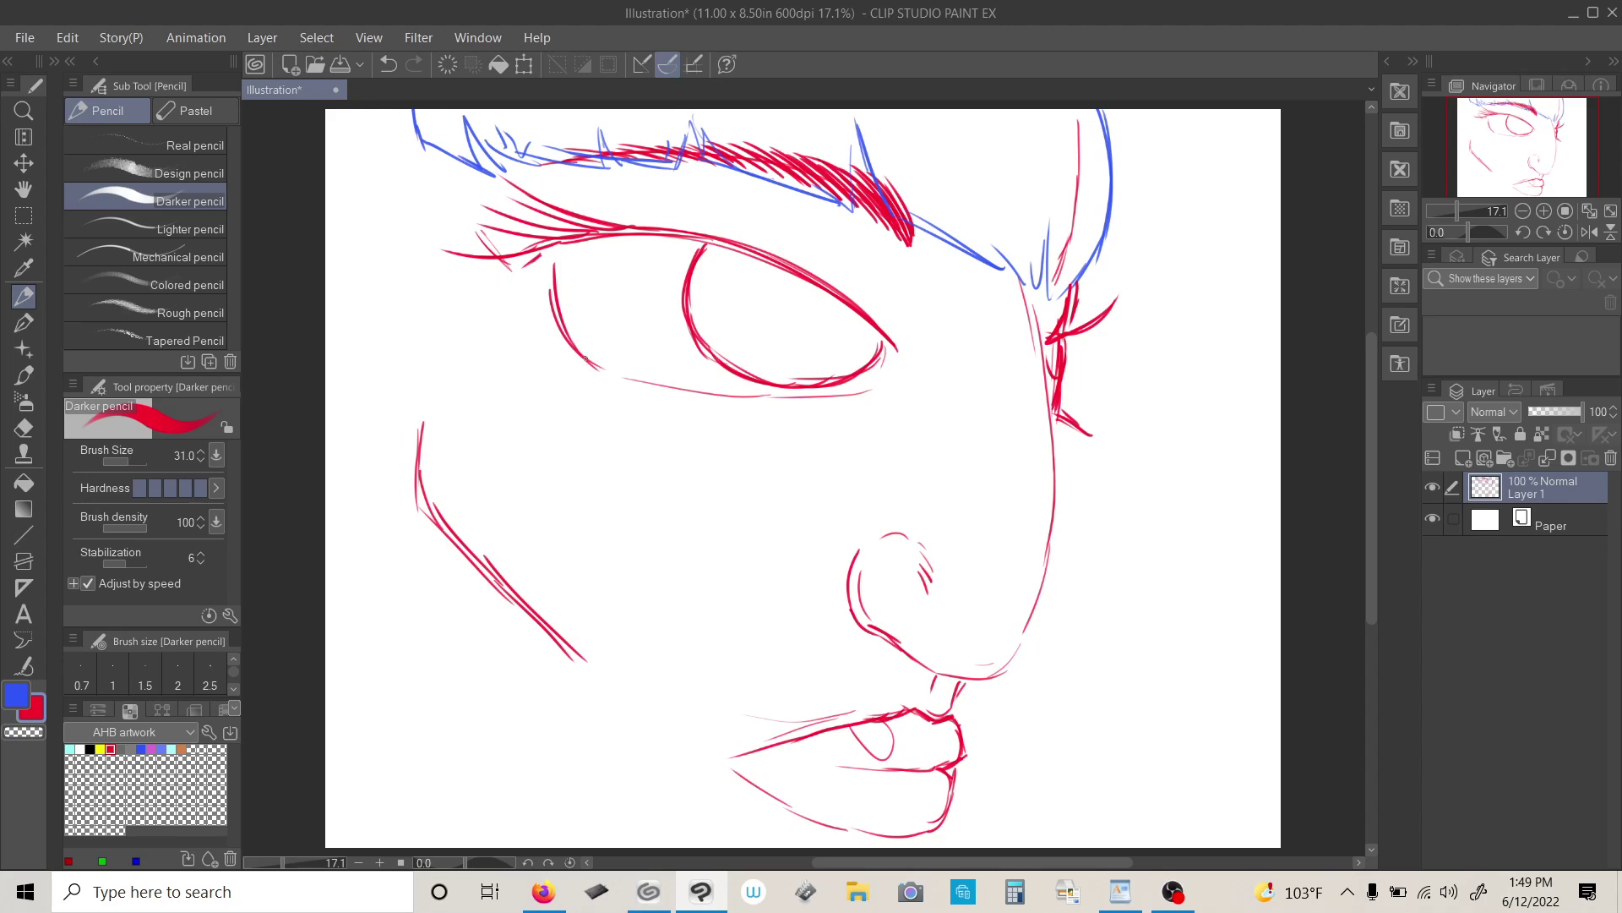
pyautogui.moveTo(883, 380)
pyautogui.mouseDown()
pyautogui.moveTo(540, 385)
pyautogui.moveTo(534, 353)
pyautogui.mouseUp()
pyautogui.moveTo(621, 381)
pyautogui.mouseDown()
pyautogui.moveTo(649, 393)
pyautogui.moveTo(584, 401)
pyautogui.mouseUp()
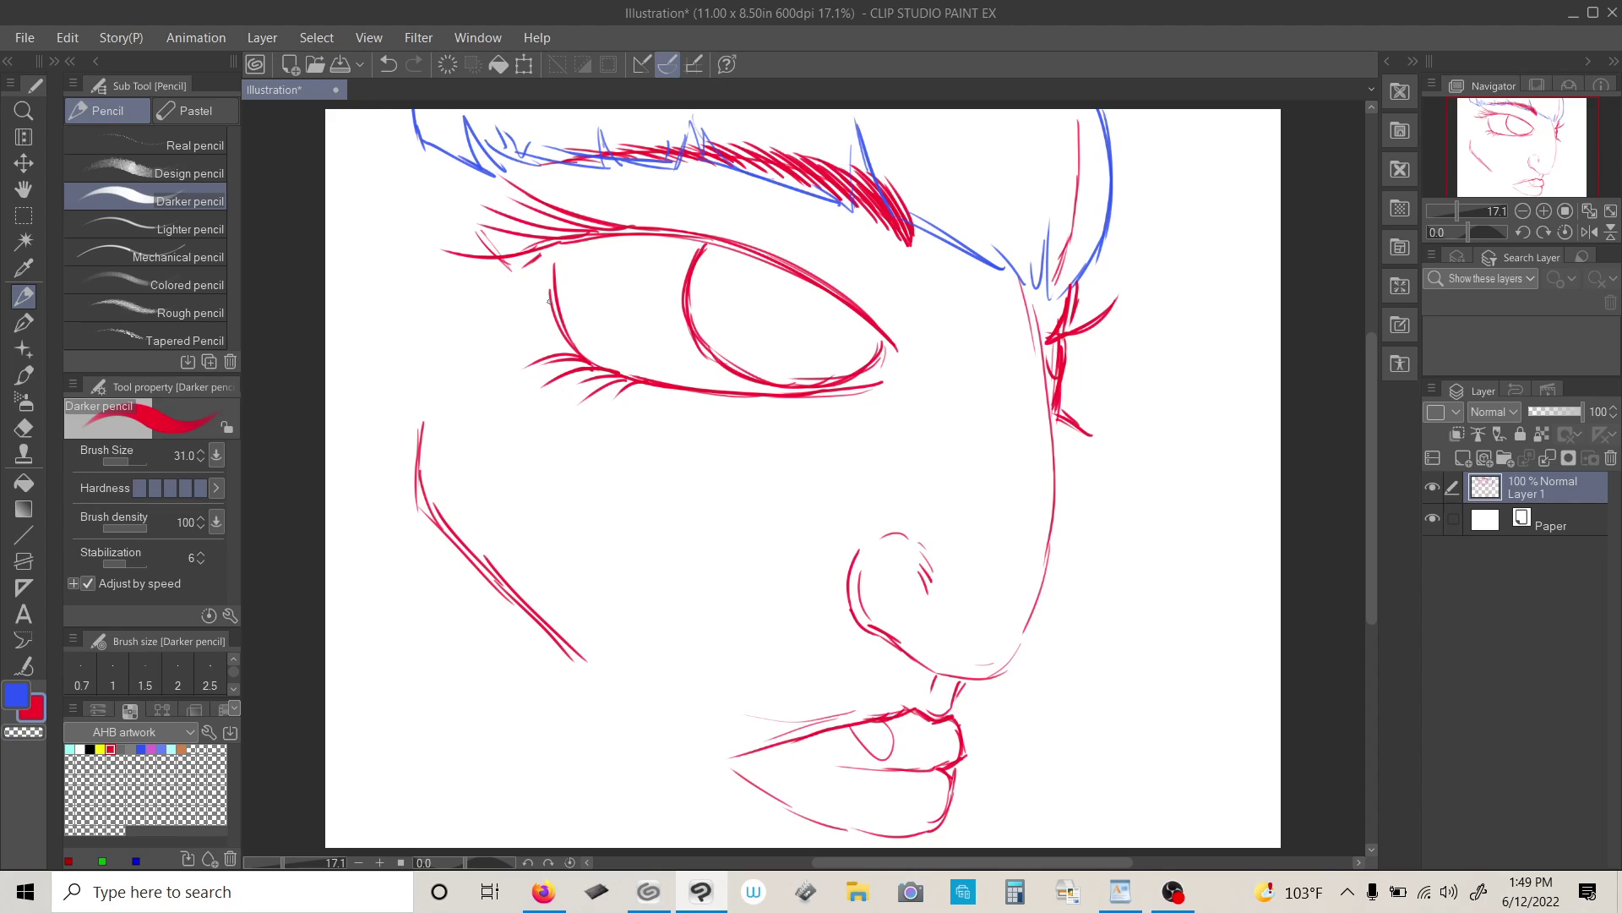
# - Retrace the red face profile, nostril and the line from nose base to lip
pyautogui.moveTo(1037, 307)
pyautogui.mouseDown()
pyautogui.moveTo(1055, 526)
pyautogui.moveTo(978, 678)
pyautogui.moveTo(939, 677)
pyautogui.moveTo(860, 622)
pyautogui.mouseUp()
pyautogui.moveTo(908, 535)
pyautogui.mouseDown()
pyautogui.moveTo(846, 578)
pyautogui.moveTo(855, 613)
pyautogui.moveTo(895, 650)
pyautogui.mouseUp()
pyautogui.moveTo(921, 535); pyautogui.dragTo(925, 604)
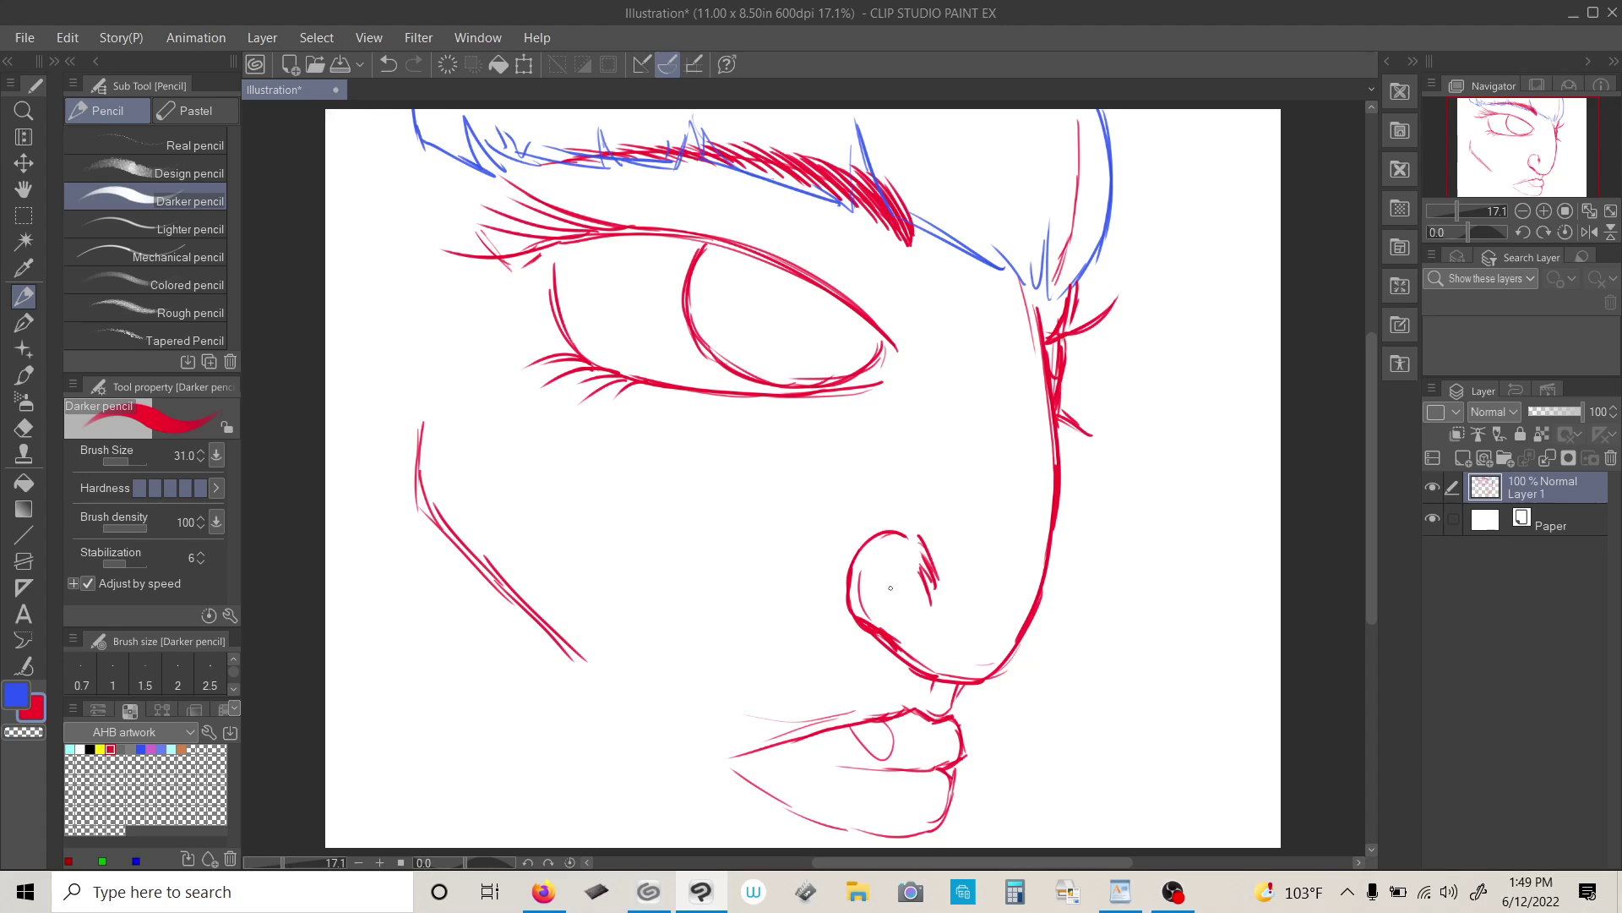
pyautogui.moveTo(976, 687); pyautogui.dragTo(953, 723)
# - Darken the left cheek and add strokes at the lower-left and upper-left edges
pyautogui.moveTo(421, 412); pyautogui.dragTo(442, 526)
pyautogui.moveTo(325, 761)
pyautogui.mouseDown()
pyautogui.moveTo(376, 826)
pyautogui.moveTo(431, 843)
pyautogui.moveTo(386, 821)
pyautogui.mouseUp()
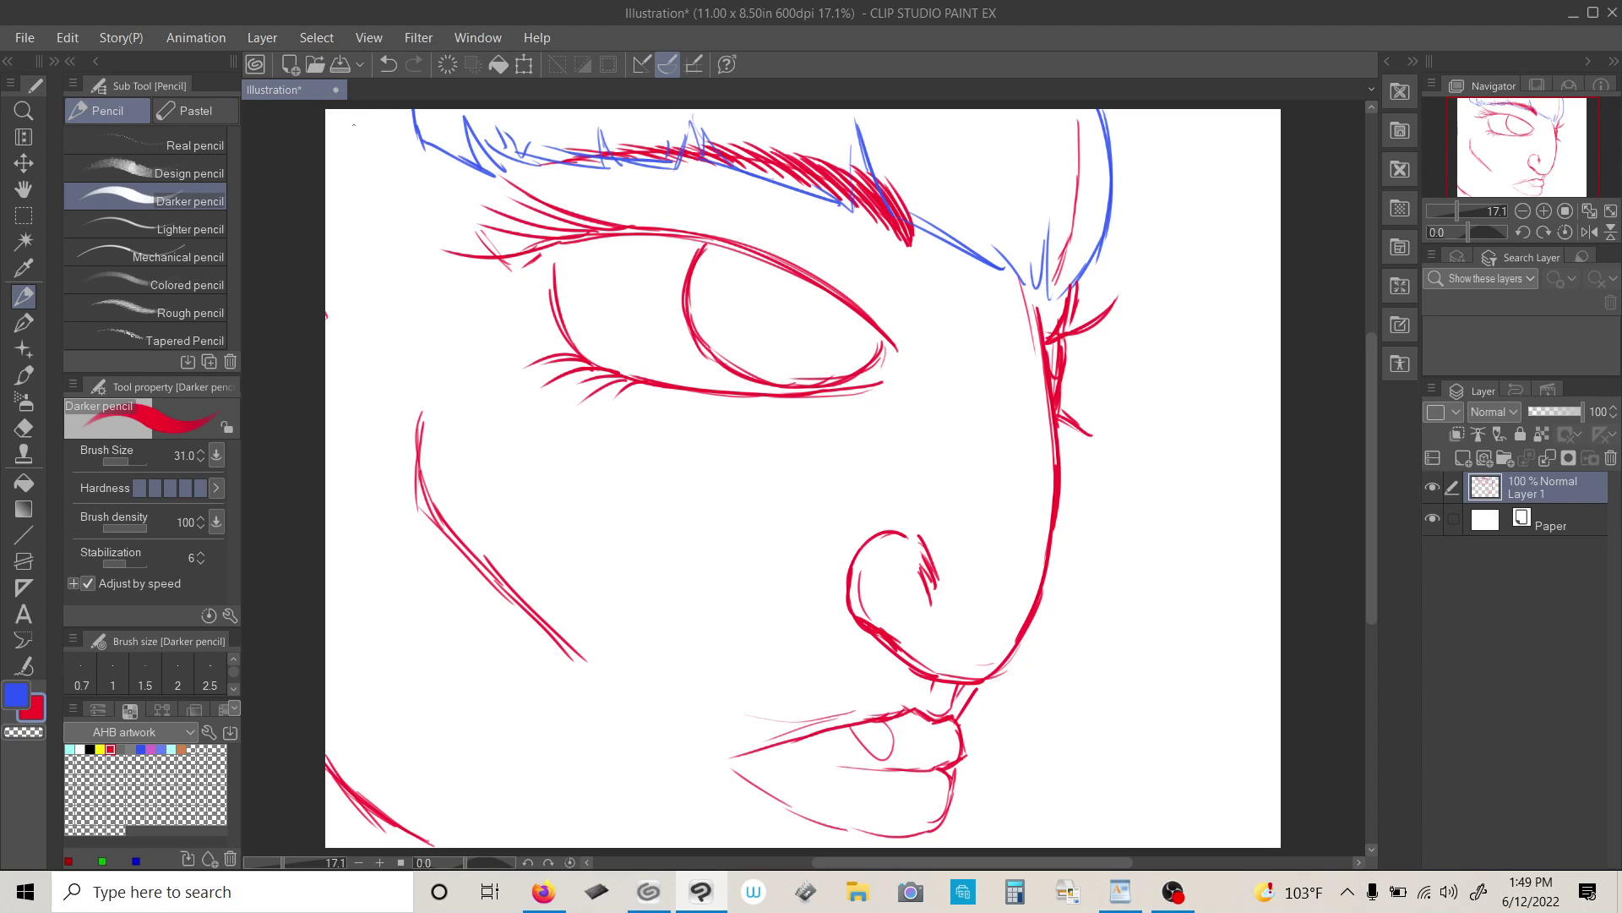
pyautogui.moveTo(351, 146); pyautogui.dragTo(339, 276)
# - In blue, draw hair strands along the left edge, right side and temple
pyautogui.press('x')
pyautogui.moveTo(352, 108); pyautogui.dragTo(329, 336)
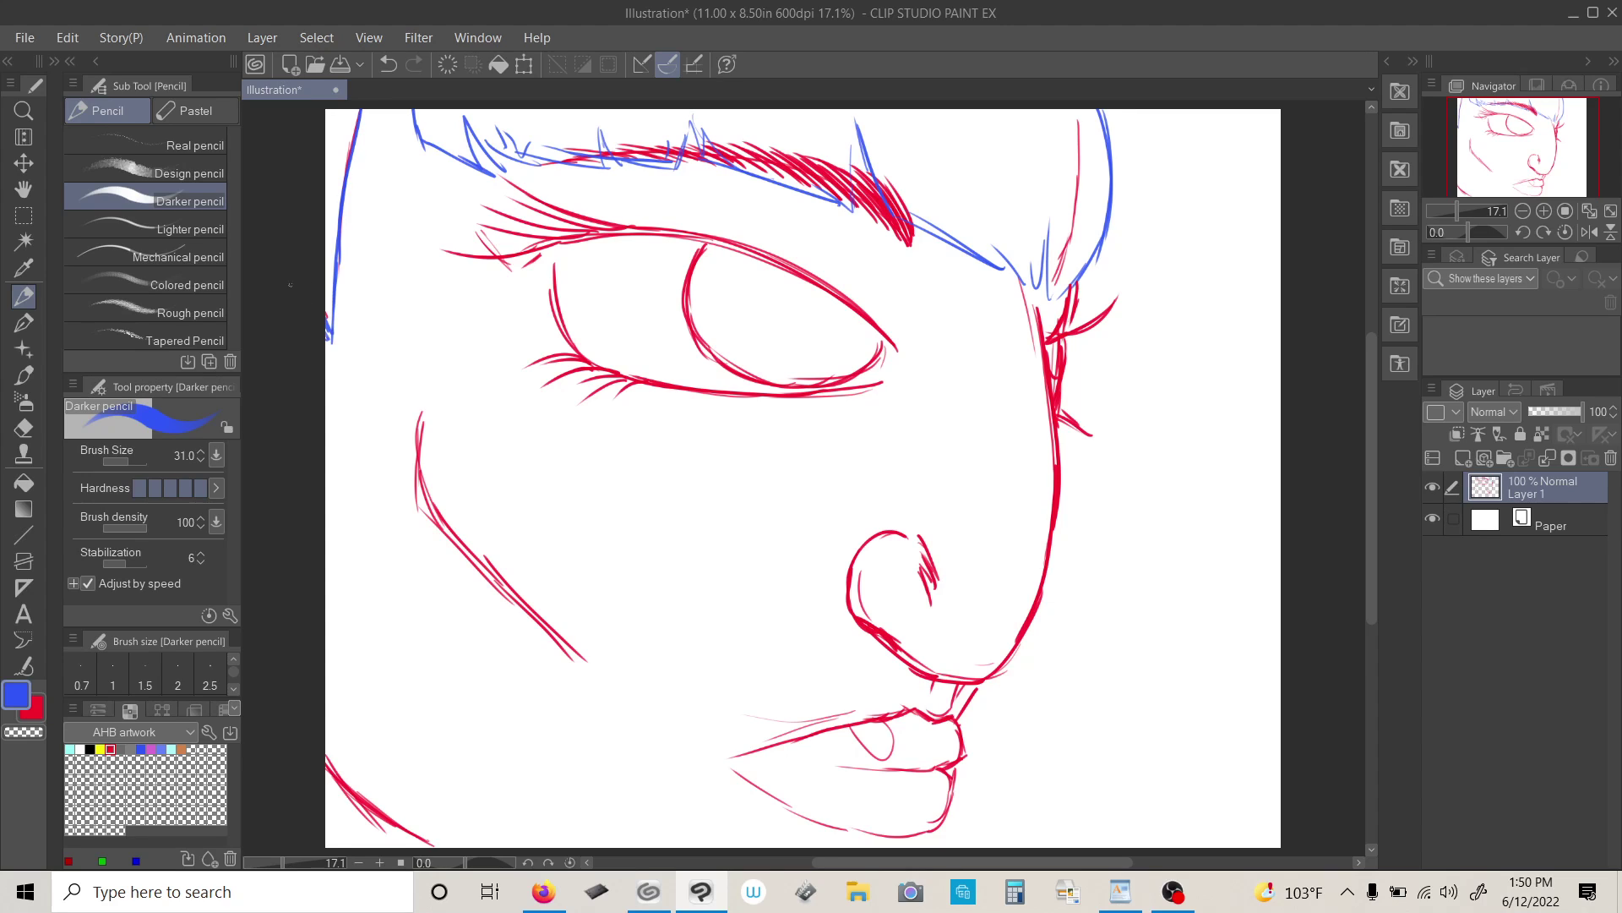
pyautogui.moveTo(351, 140); pyautogui.dragTo(327, 327)
pyautogui.moveTo(1118, 108); pyautogui.dragTo(1128, 254)
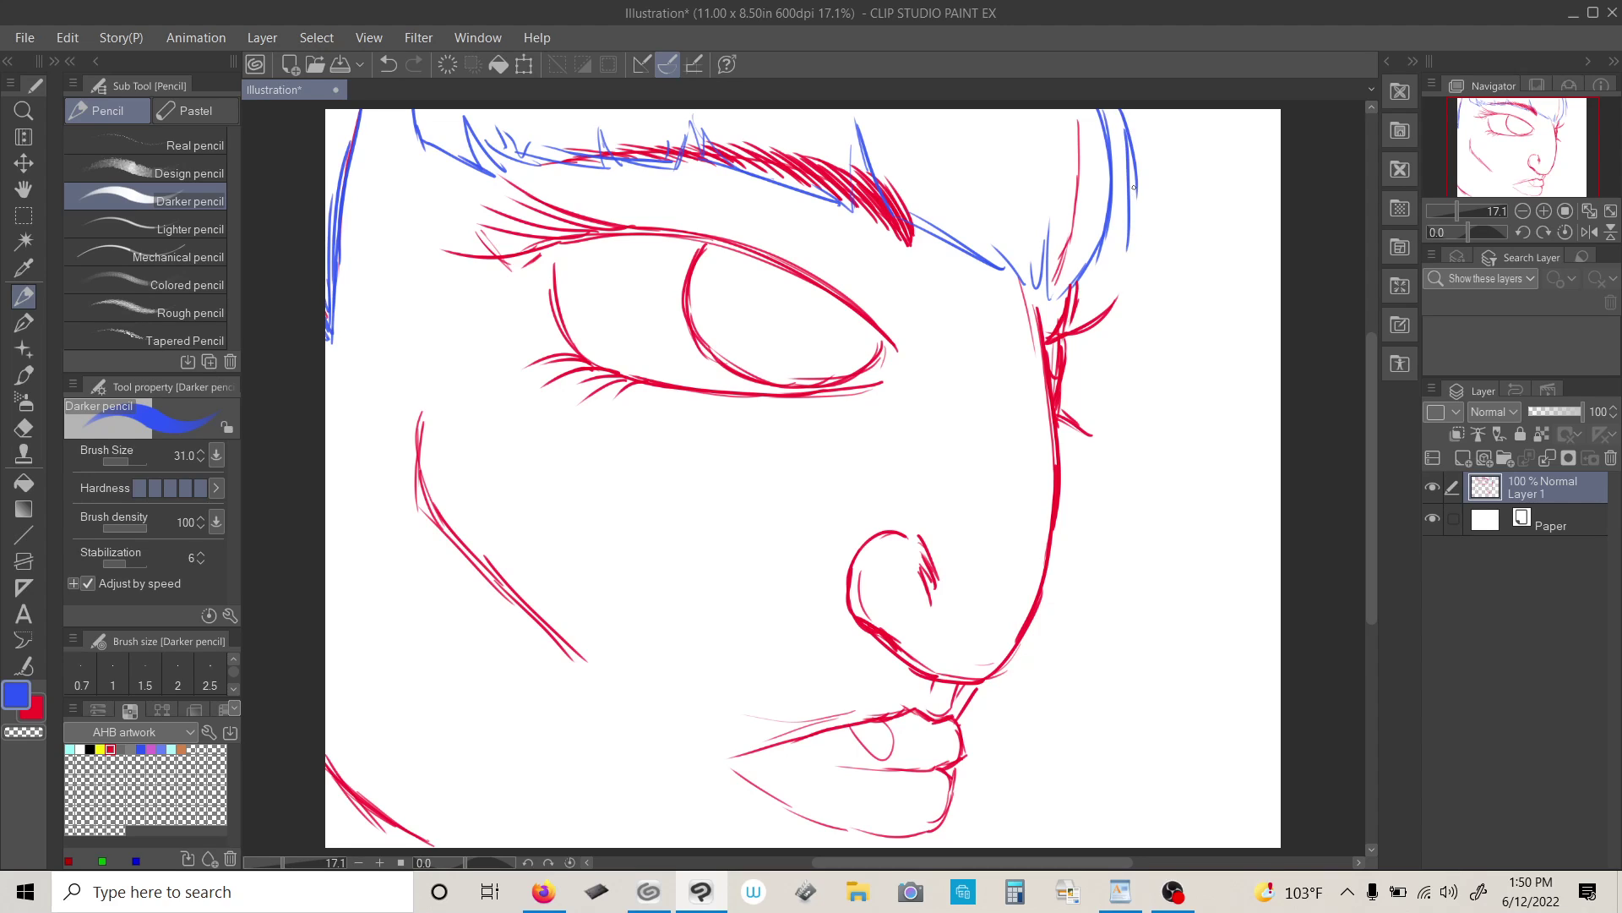
pyautogui.moveTo(1133, 186)
pyautogui.mouseDown()
pyautogui.moveTo(1097, 297)
pyautogui.moveTo(1054, 200)
pyautogui.moveTo(1052, 284)
pyautogui.mouseUp()
pyautogui.moveTo(1050, 202)
pyautogui.mouseDown()
pyautogui.moveTo(1047, 274)
pyautogui.moveTo(913, 218)
pyautogui.mouseUp()
# - Add blue hair spikes along the top hairline, around the ear and over the tuft
pyautogui.moveTo(853, 115)
pyautogui.mouseDown()
pyautogui.moveTo(859, 182)
pyautogui.moveTo(758, 173)
pyautogui.mouseUp()
pyautogui.moveTo(753, 114)
pyautogui.mouseDown()
pyautogui.moveTo(764, 158)
pyautogui.moveTo(730, 163)
pyautogui.moveTo(692, 113)
pyautogui.moveTo(689, 159)
pyautogui.moveTo(604, 162)
pyautogui.moveTo(616, 168)
pyautogui.mouseUp()
pyautogui.moveTo(607, 160)
pyautogui.mouseDown()
pyautogui.moveTo(527, 159)
pyautogui.moveTo(495, 134)
pyautogui.moveTo(500, 158)
pyautogui.moveTo(439, 155)
pyautogui.mouseUp()
pyautogui.moveTo(439, 153); pyautogui.dragTo(409, 126)
pyautogui.moveTo(1087, 285)
pyautogui.mouseDown()
pyautogui.moveTo(1071, 317)
pyautogui.moveTo(1085, 322)
pyautogui.mouseUp()
pyautogui.moveTo(1071, 423); pyautogui.dragTo(1093, 446)
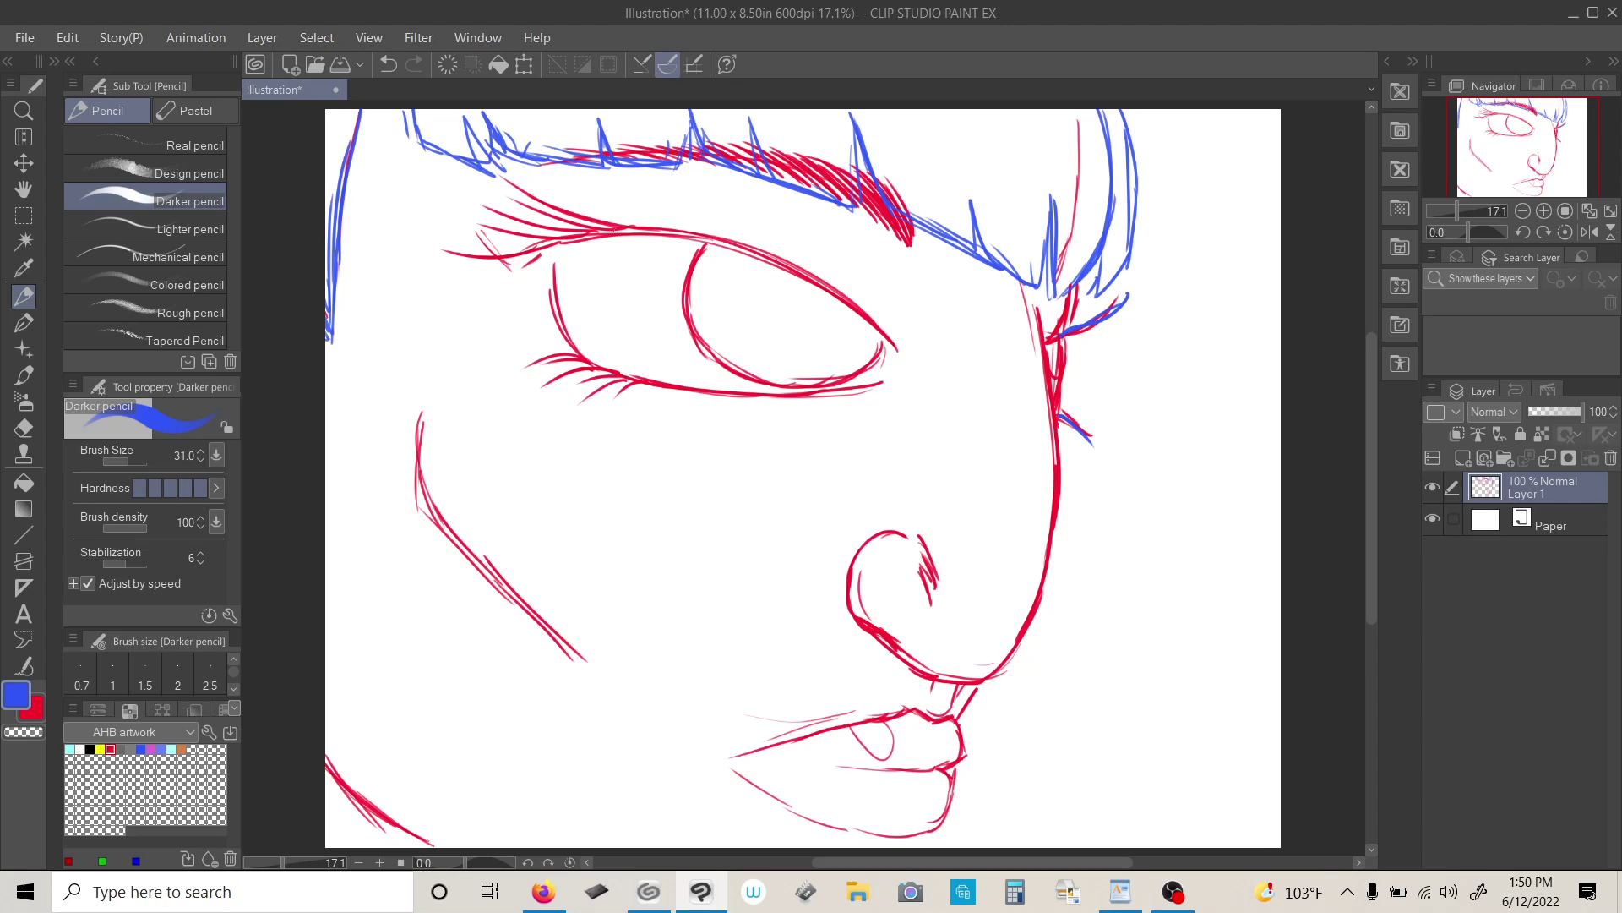
# - Layer blue strokes over the upper and lower eyelashes
pyautogui.moveTo(494, 172); pyautogui.dragTo(604, 229)
pyautogui.moveTo(495, 228)
pyautogui.mouseDown()
pyautogui.moveTo(586, 235)
pyautogui.moveTo(479, 264)
pyautogui.mouseUp()
pyautogui.moveTo(634, 380)
pyautogui.mouseDown()
pyautogui.moveTo(573, 406)
pyautogui.moveTo(545, 393)
pyautogui.moveTo(548, 362)
pyautogui.moveTo(527, 378)
pyautogui.mouseUp()
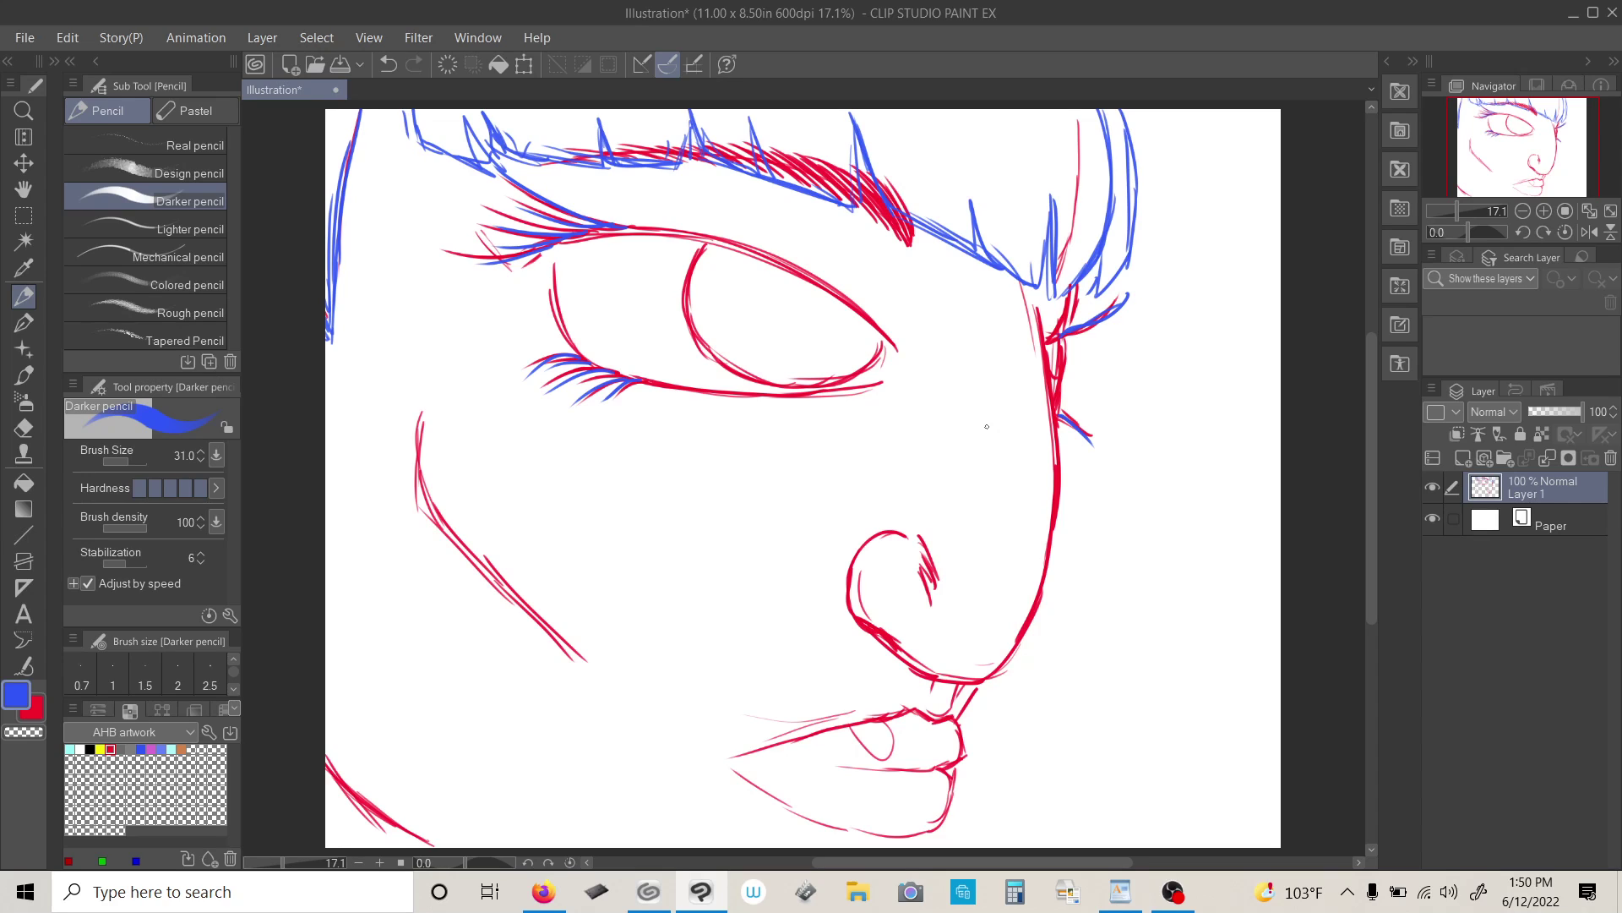
# - Save the sketch as 'Guera' in Documents > Monster Burger
pyautogui.hotkey('ctrl', 'shift', 's')
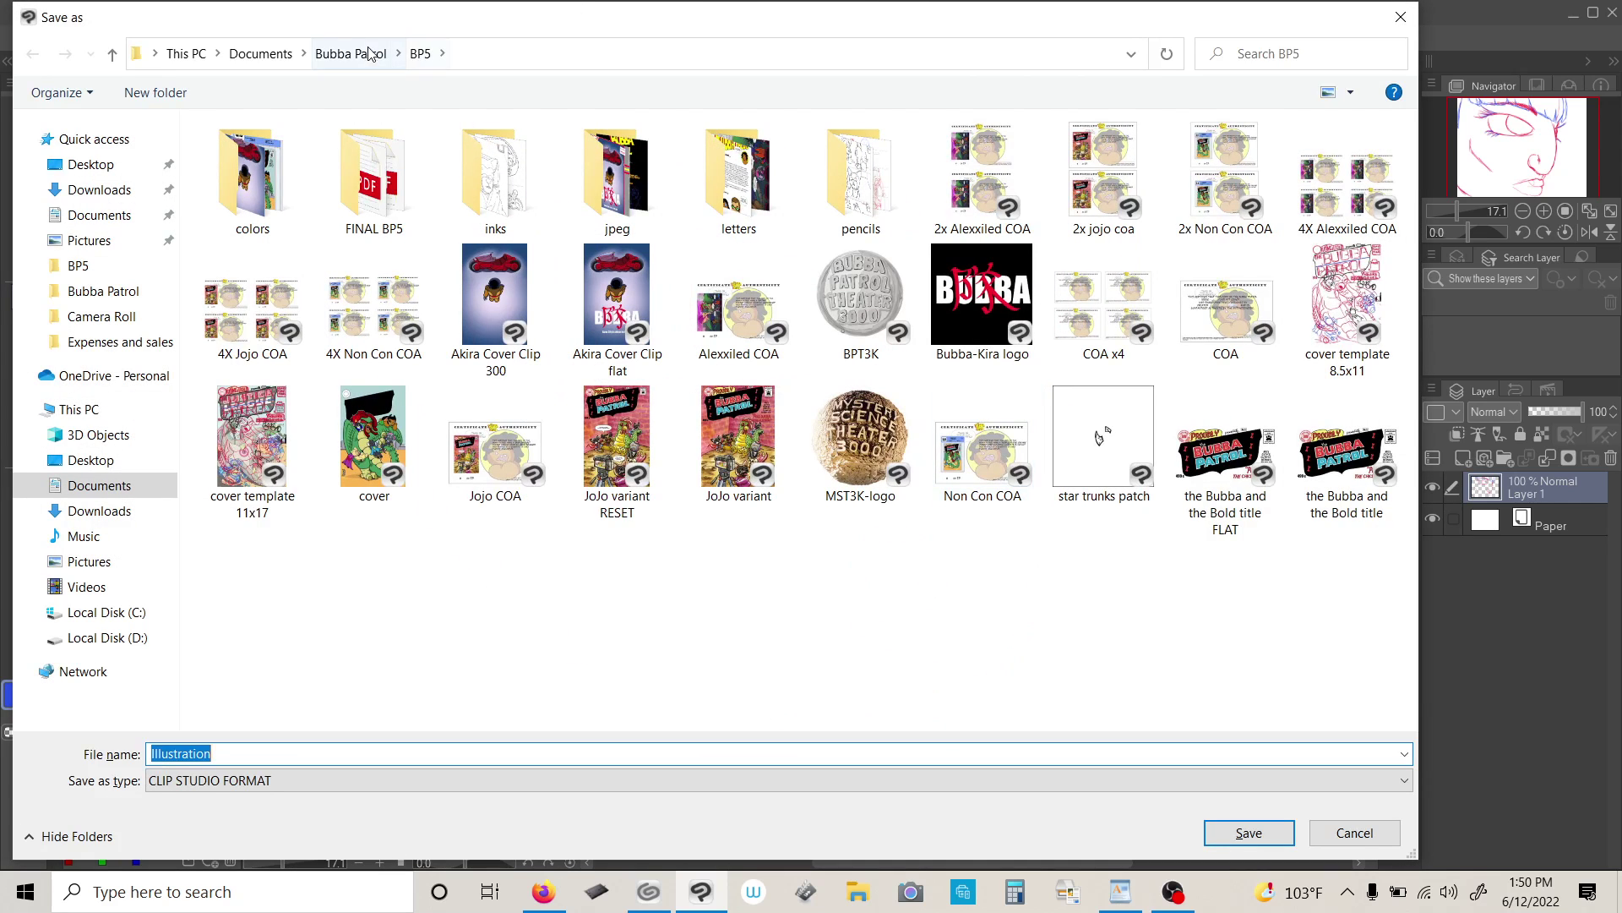
pyautogui.click(260, 53)
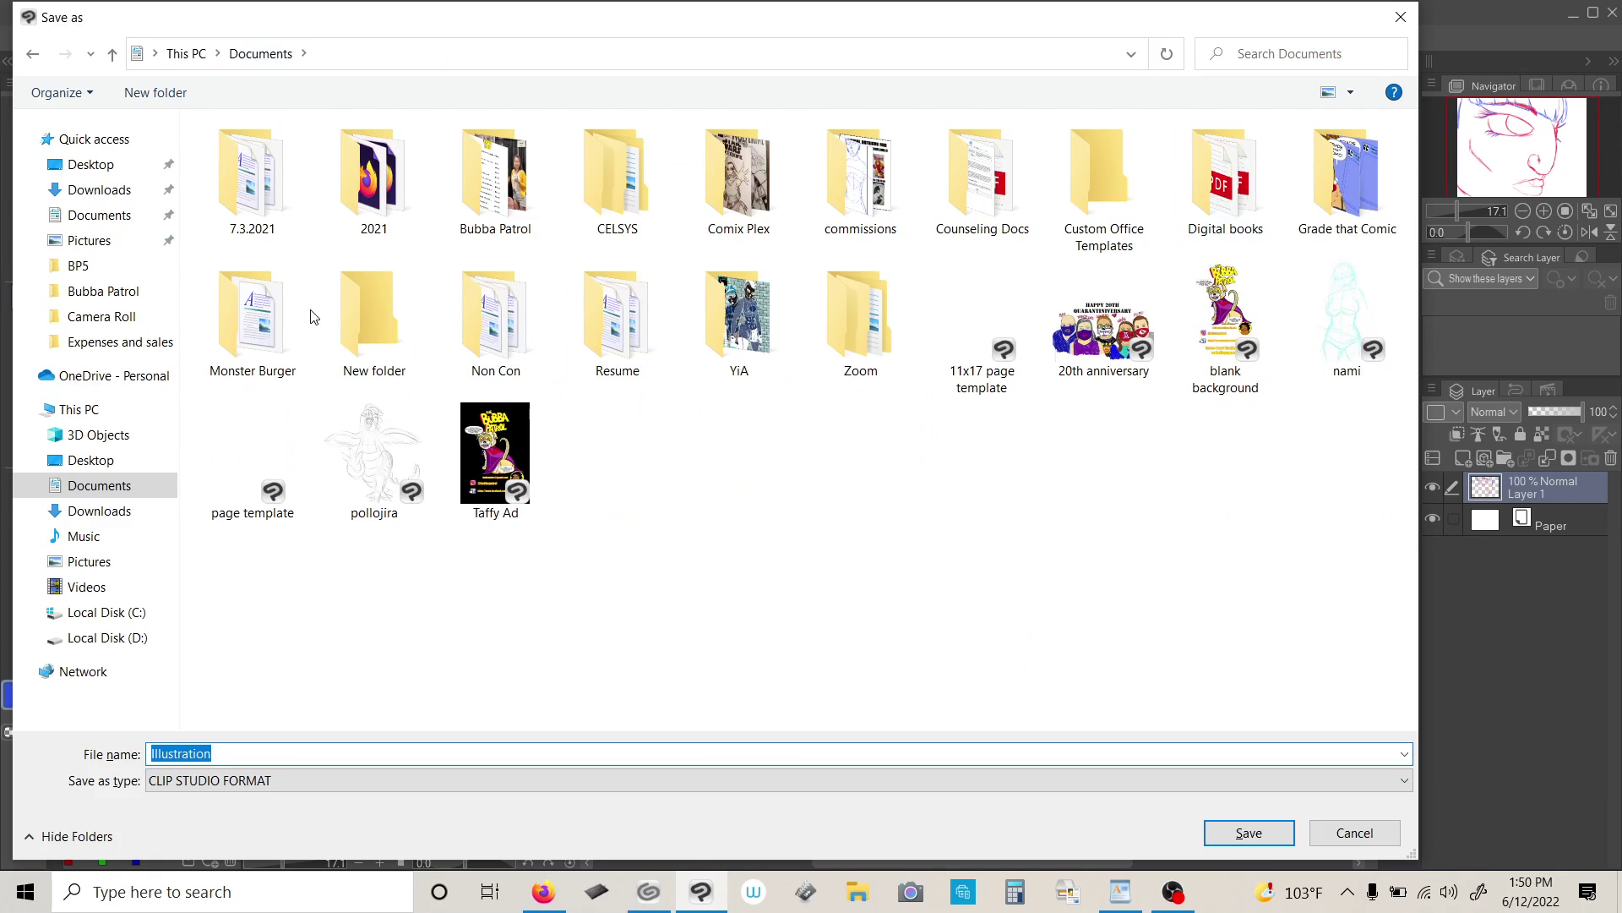
pyautogui.click(268, 323)
pyautogui.doubleClick(268, 323)
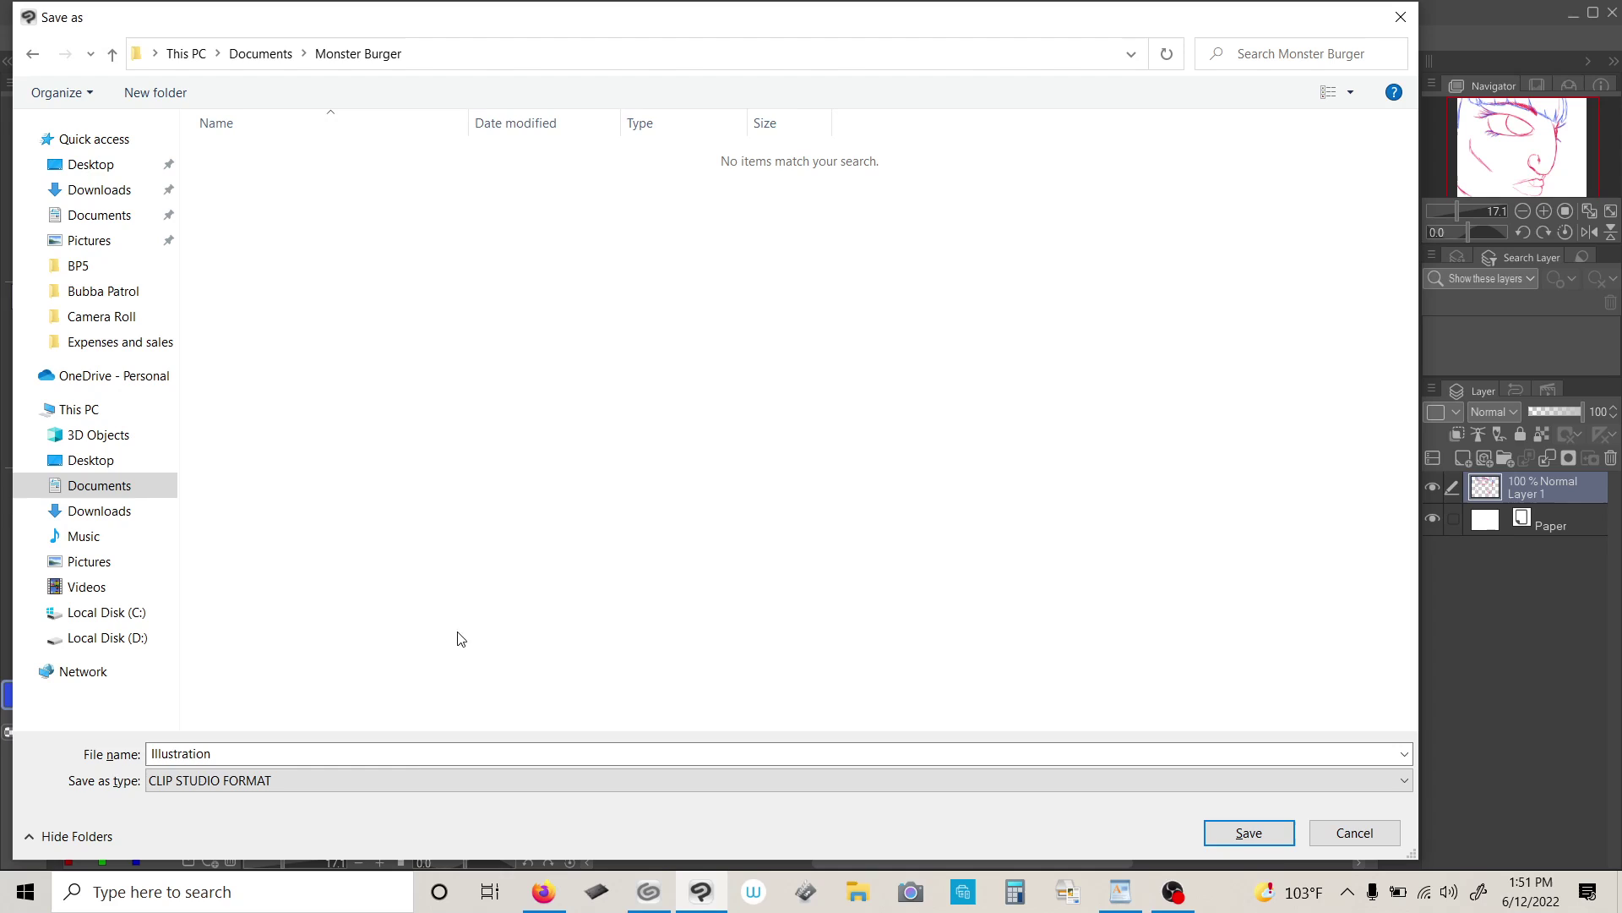
pyautogui.click(416, 757)
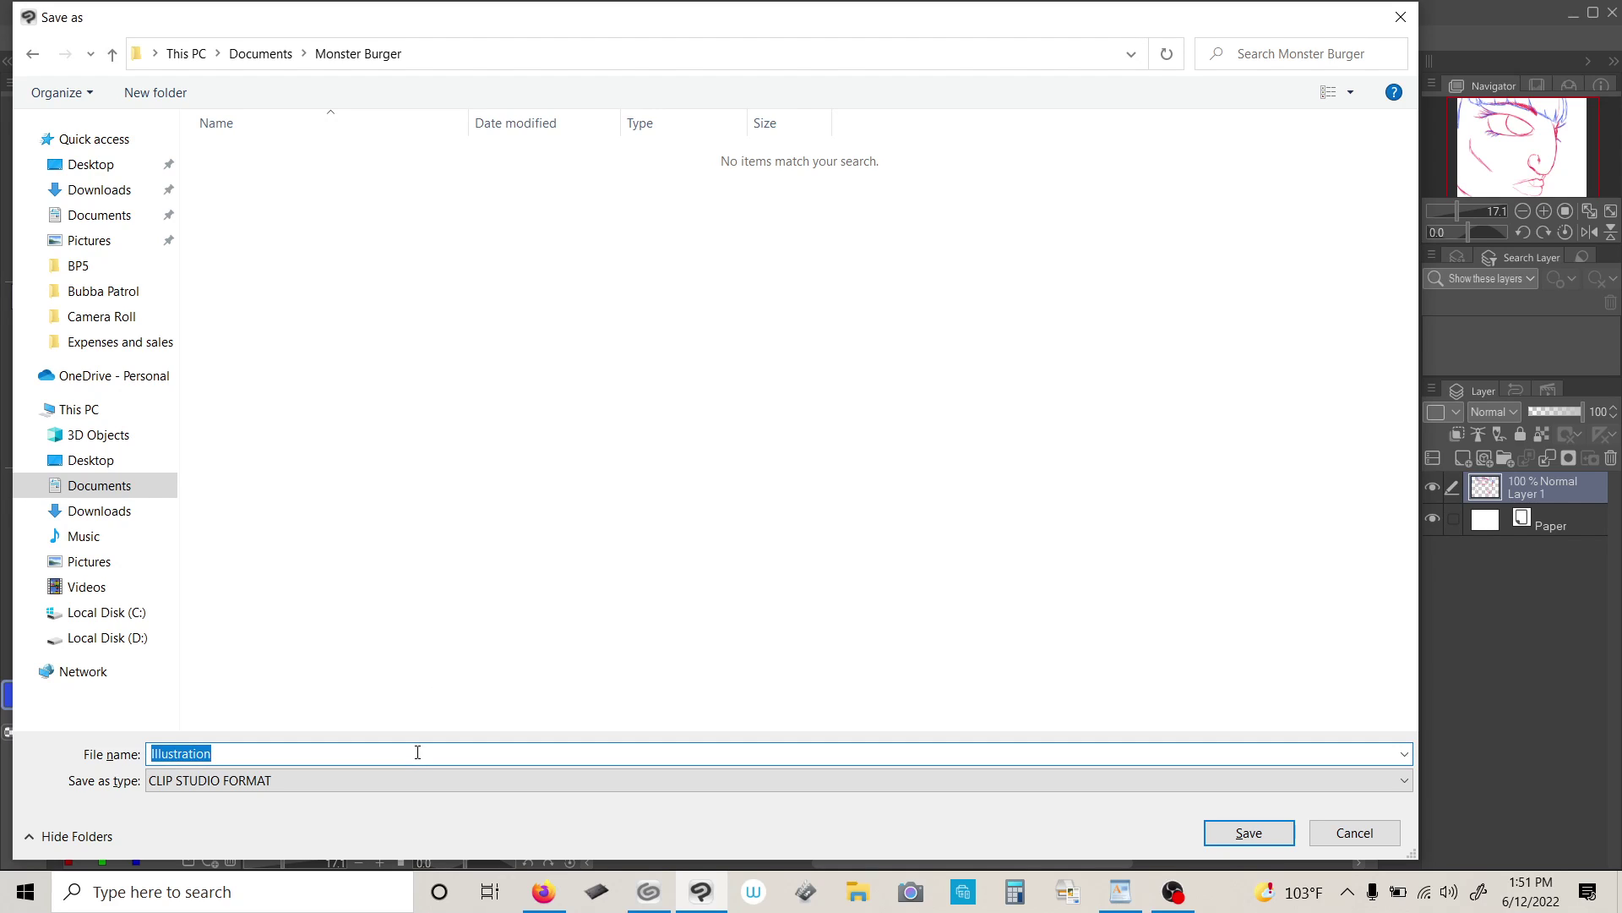
pyautogui.write('Guera')
pyautogui.press('Return')
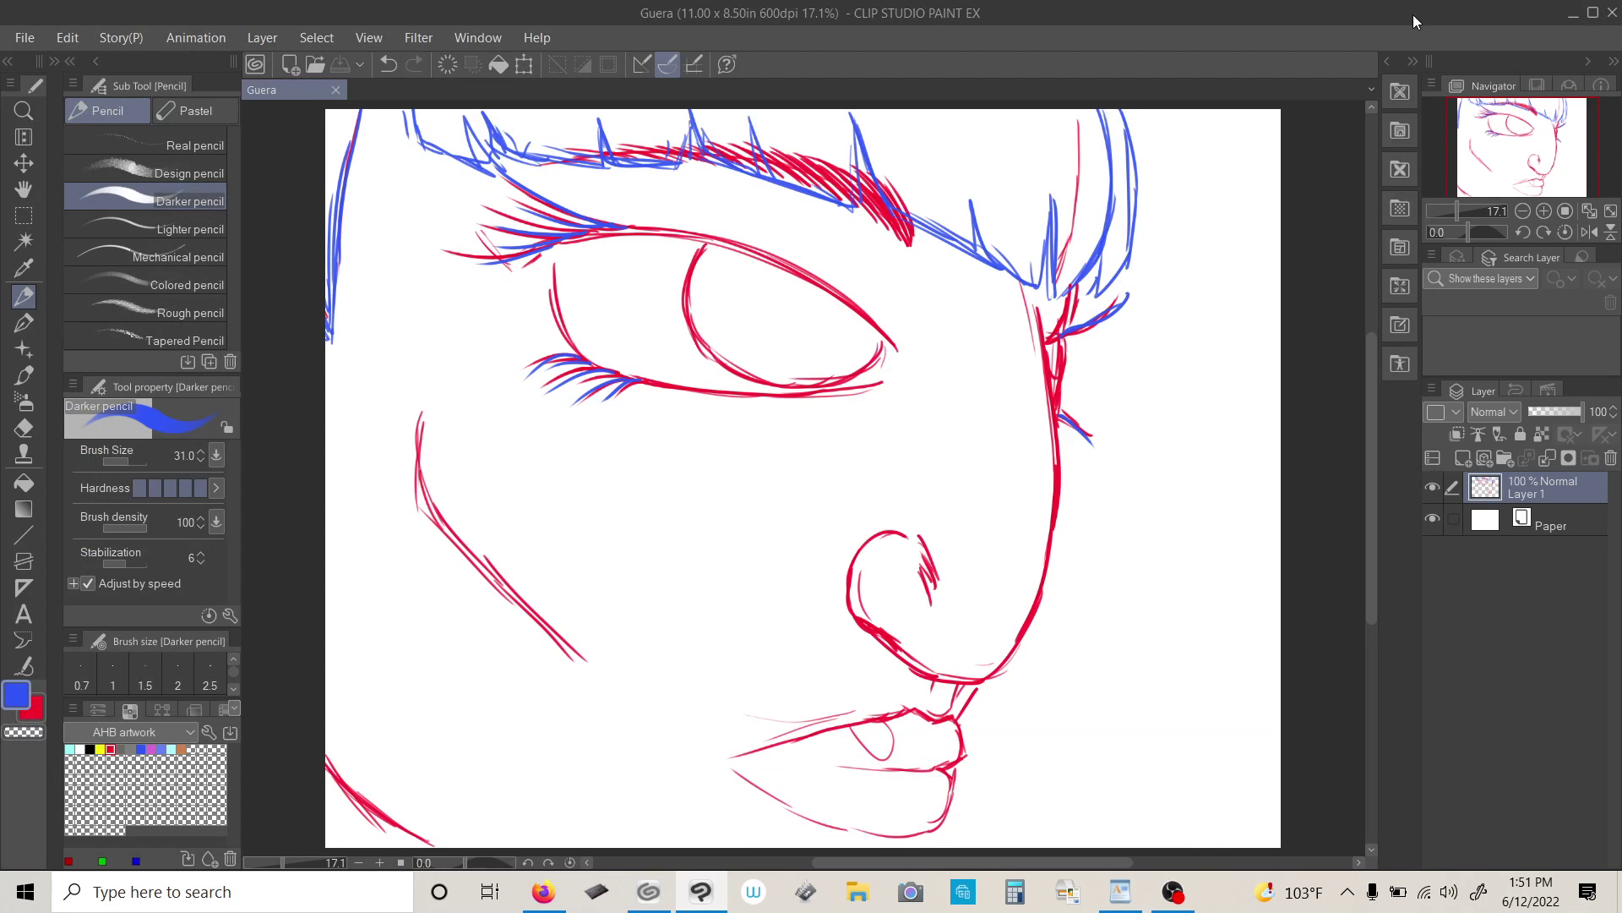
# - Bring OBS Studio to the front and request stopping the four-minute screen recording
pyautogui.click(1116, 891)
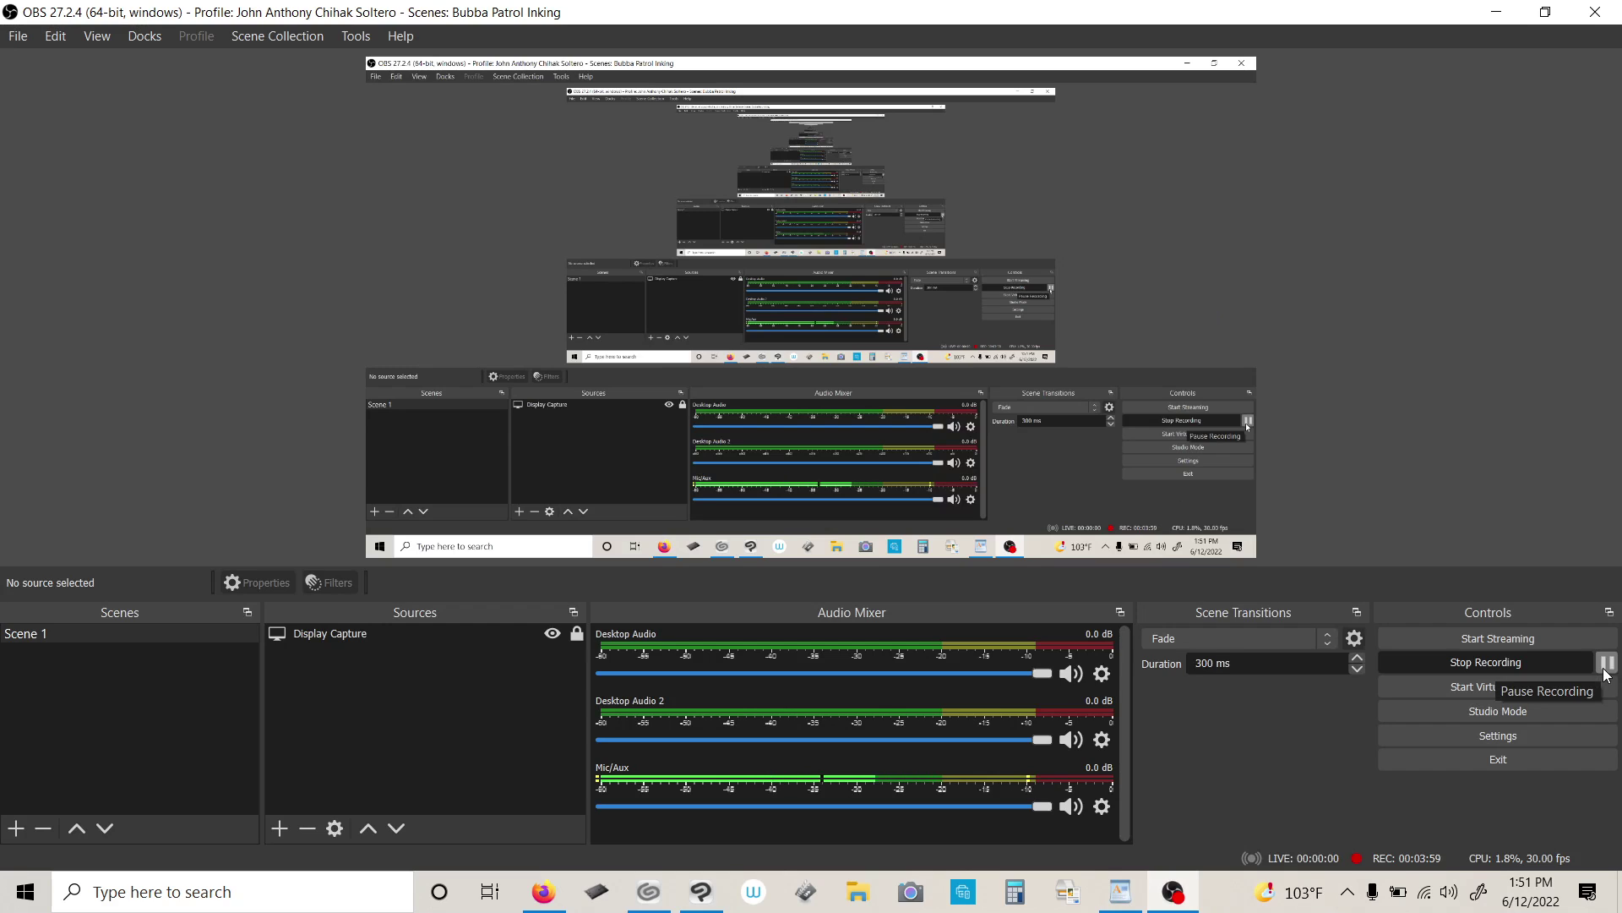
pyautogui.click(1553, 665)
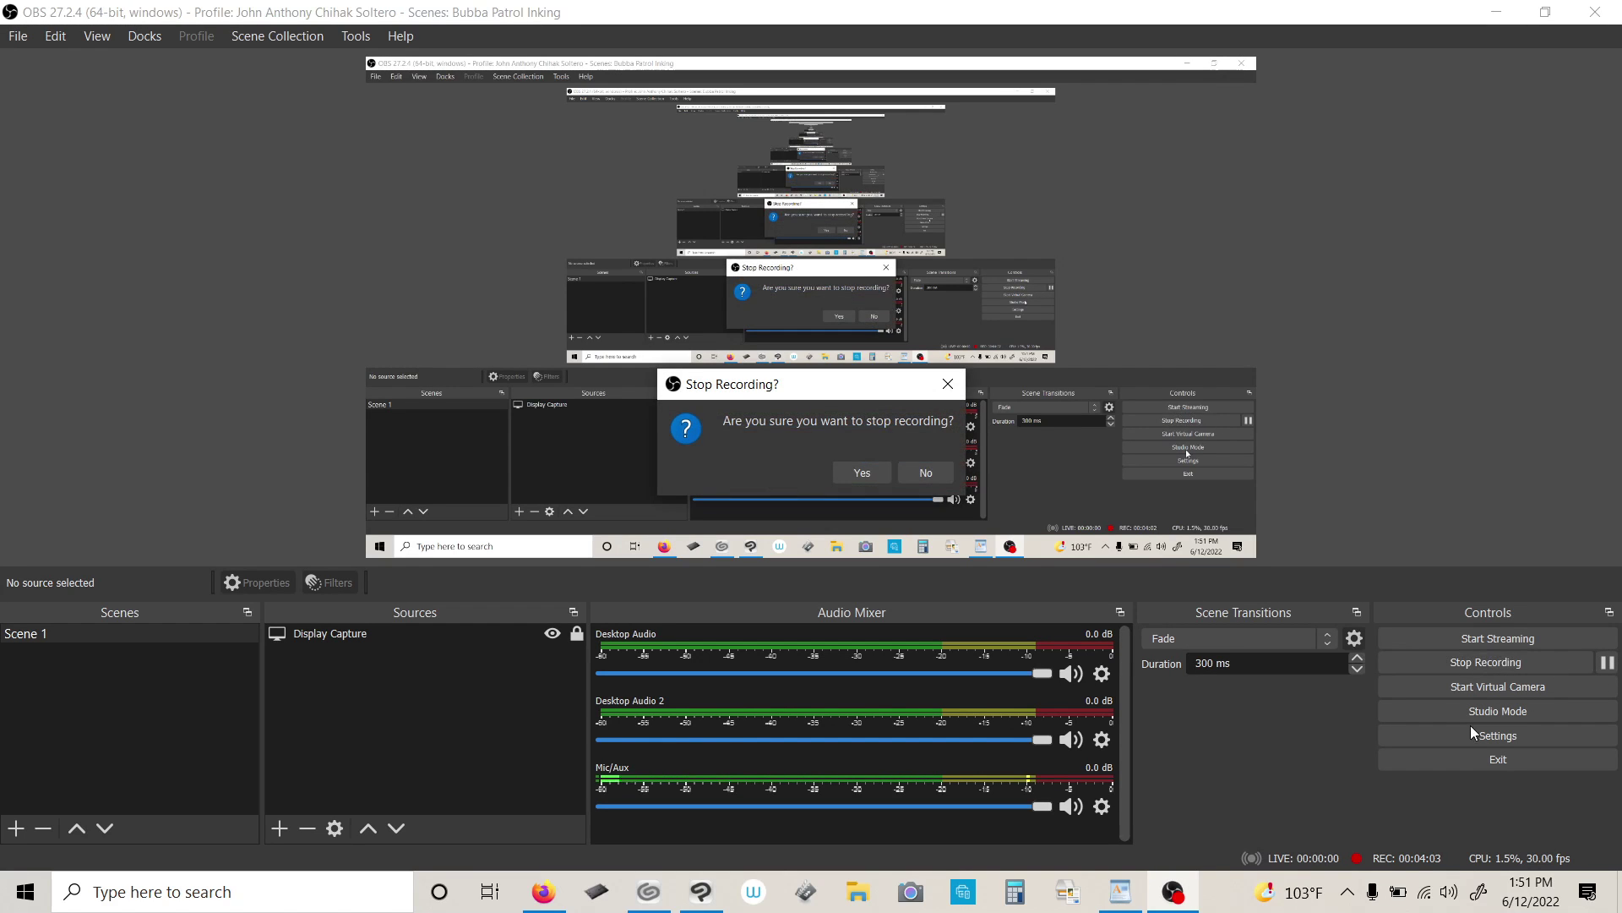